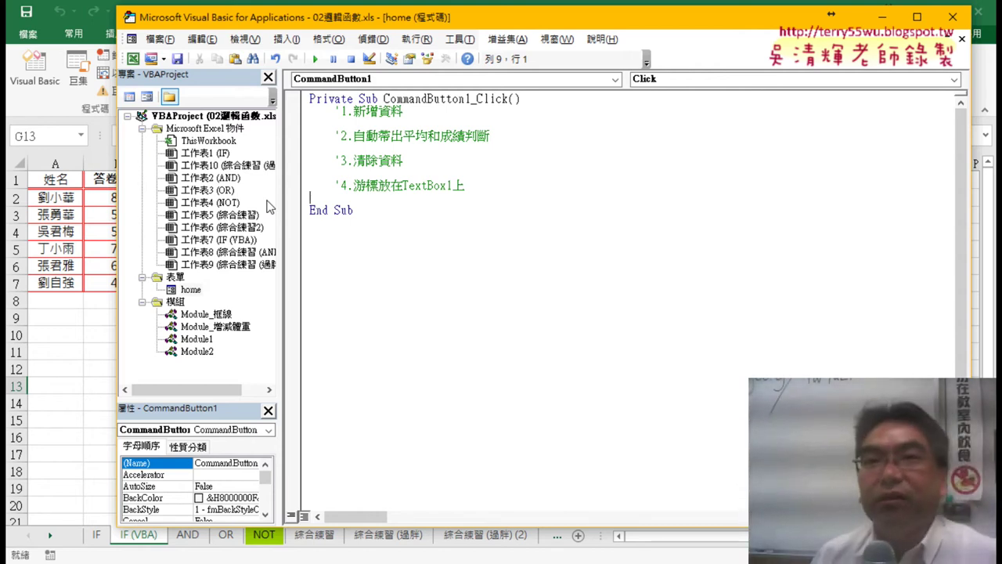
# Highlight the button name and Click event parts of the CommandButton1_Click header.
pyautogui.moveTo(383, 98); pyautogui.dragTo(470, 100)
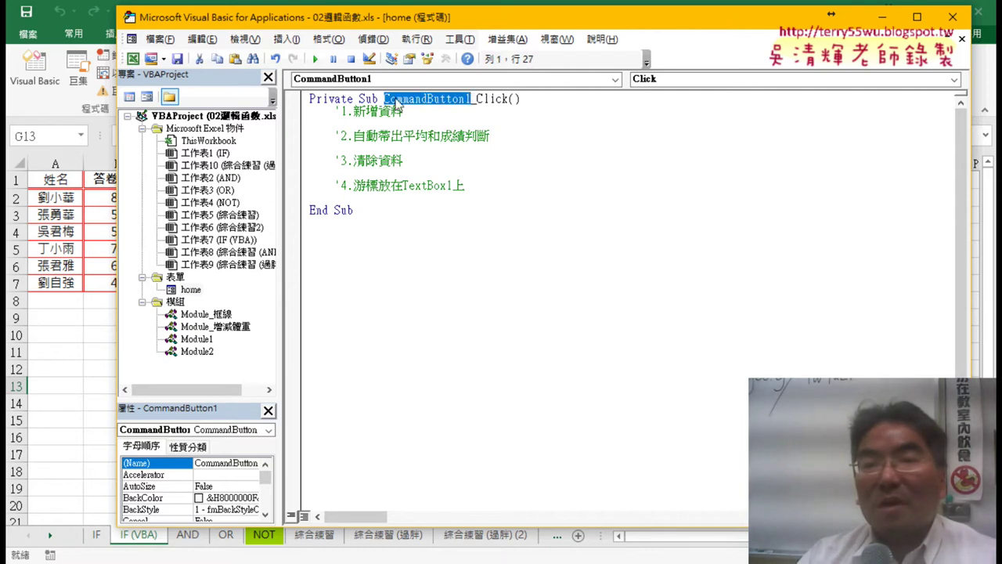
pyautogui.moveTo(473, 99); pyautogui.dragTo(513, 102)
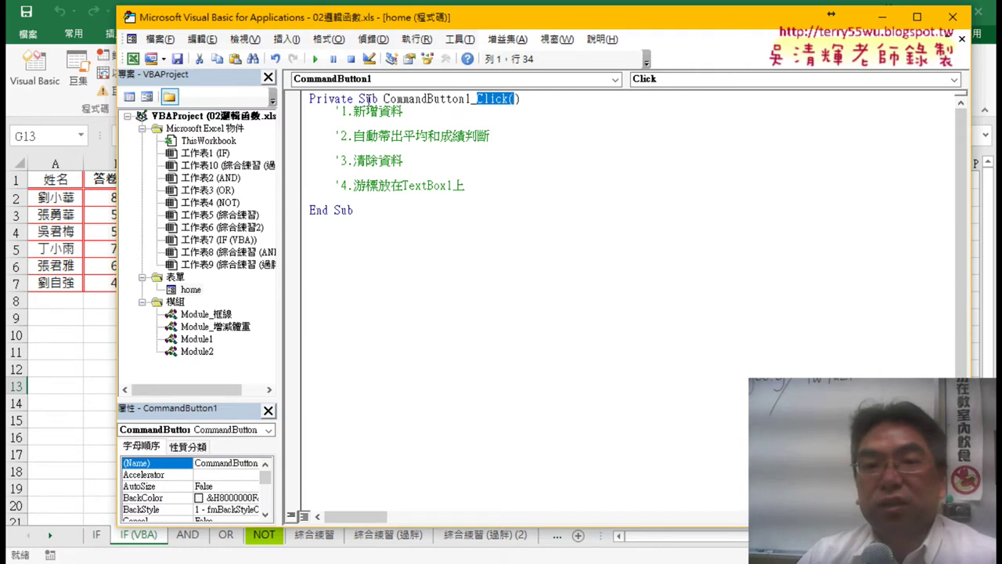
pyautogui.click(334, 210)
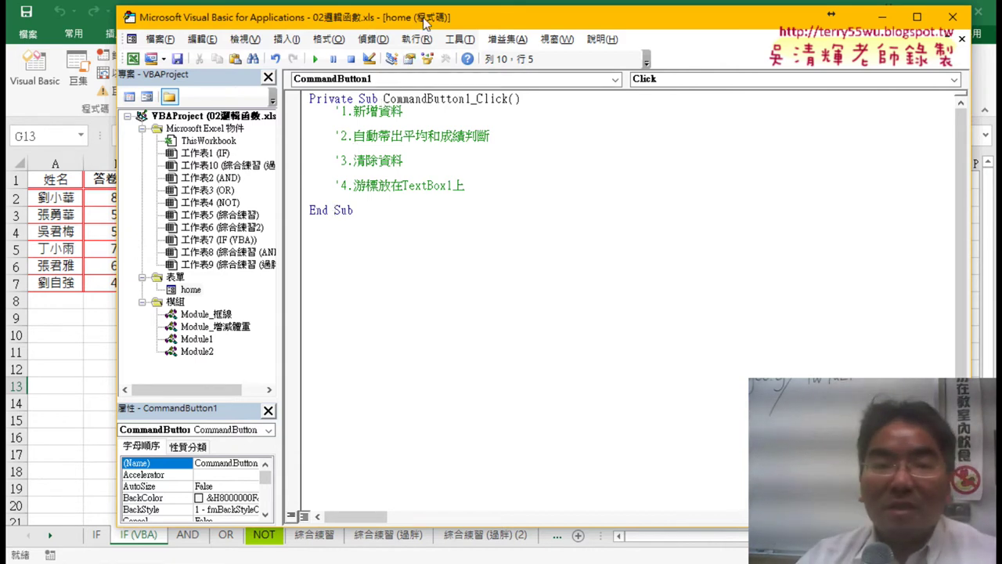
# Move the code editor right to reveal the score table and indent a new line under comment 1.
pyautogui.moveTo(439, 17); pyautogui.dragTo(599, 19)
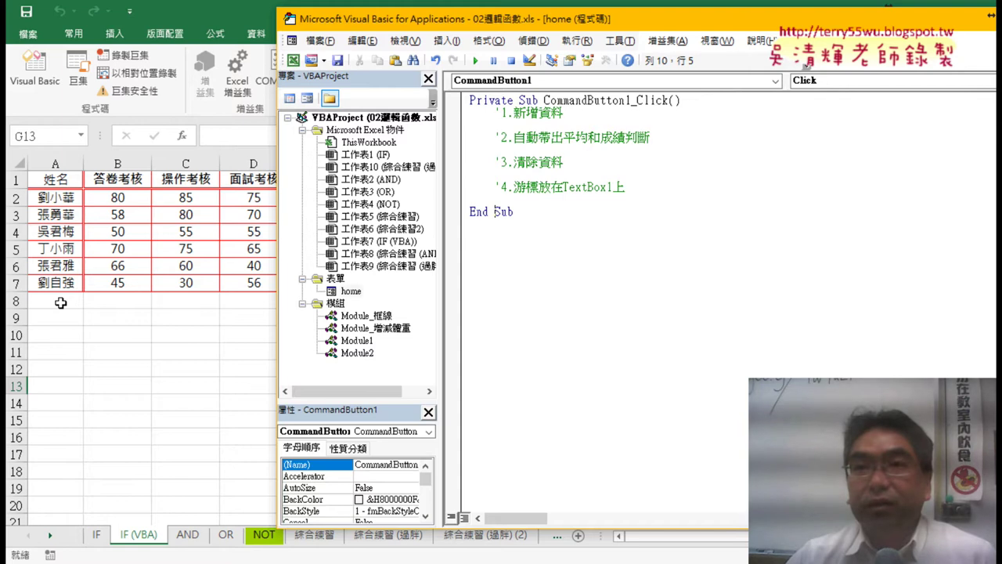
pyautogui.click(559, 125)
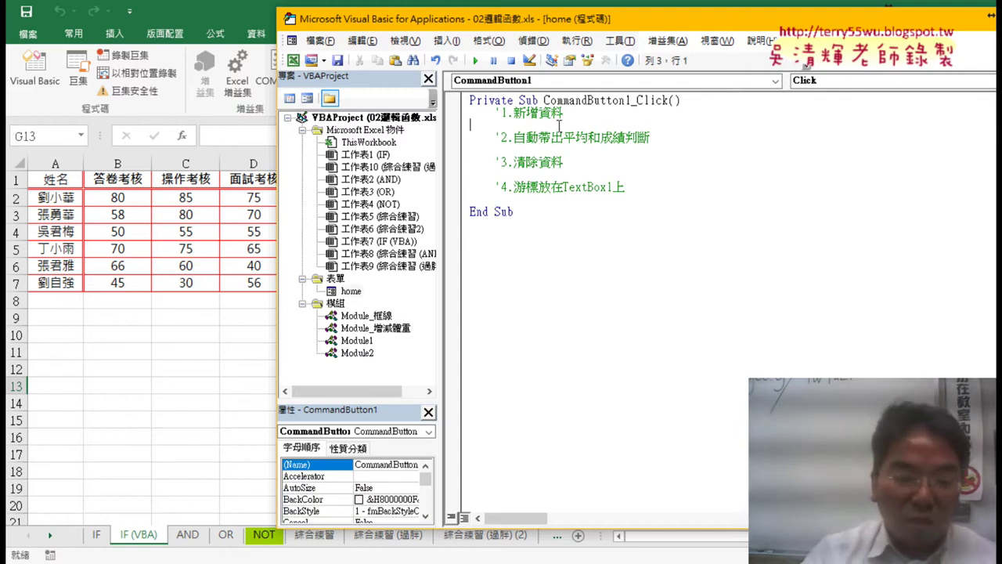
pyautogui.press('Tab')
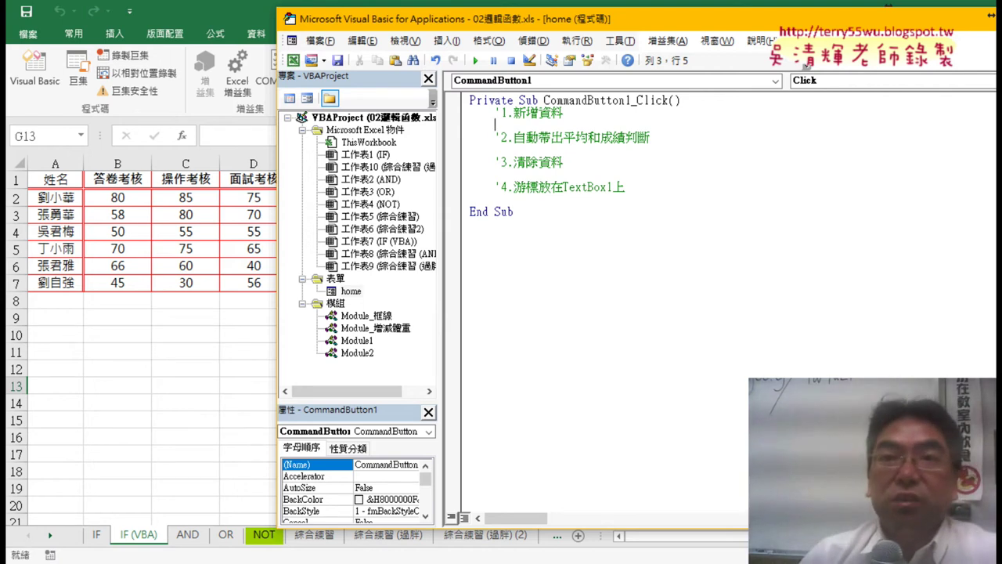
# In the worksheet, jump from the last name in A7 to the first empty row, A8.
pyautogui.click(56, 199)
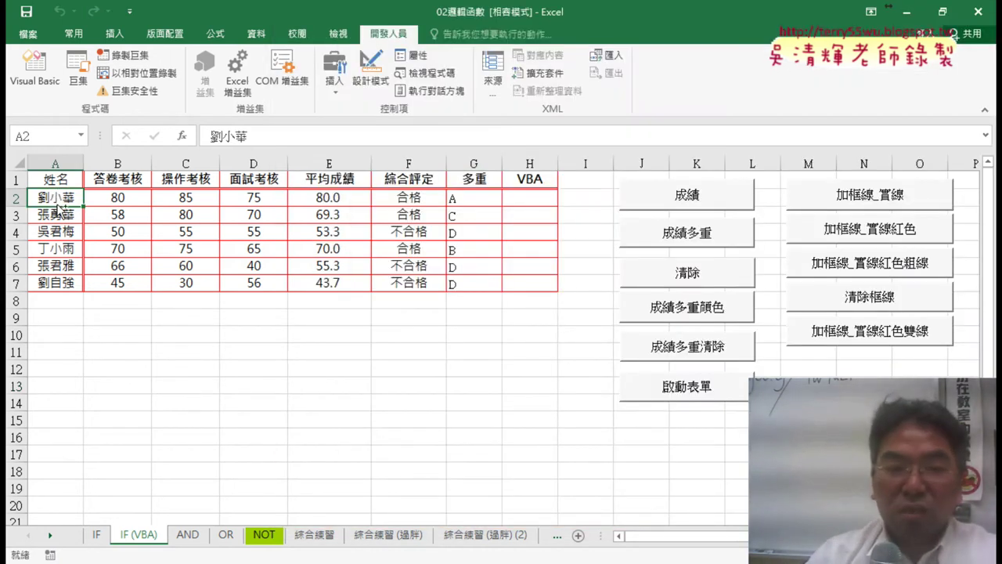
pyautogui.hotkey('ctrl', 'Down')
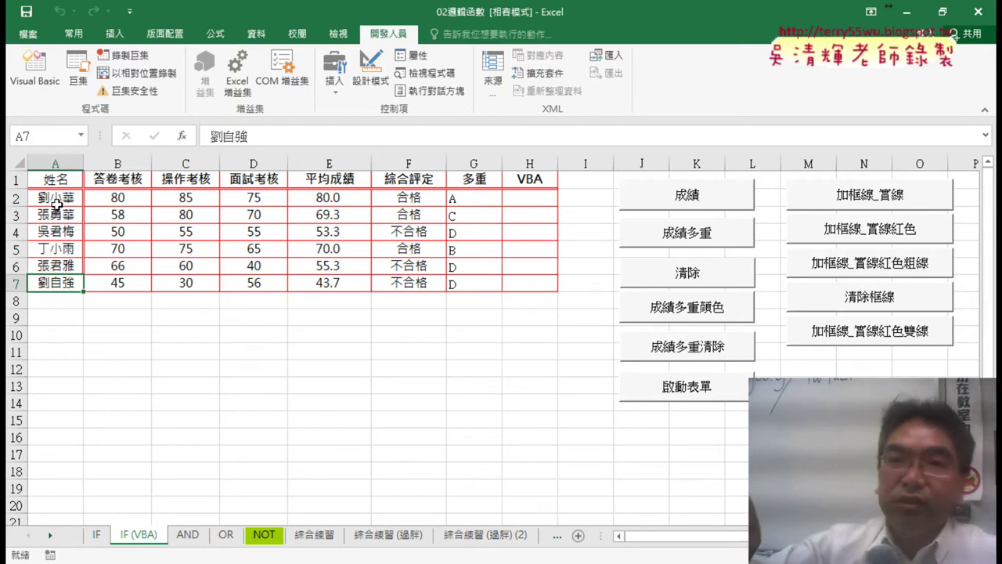
pyautogui.press('Down')
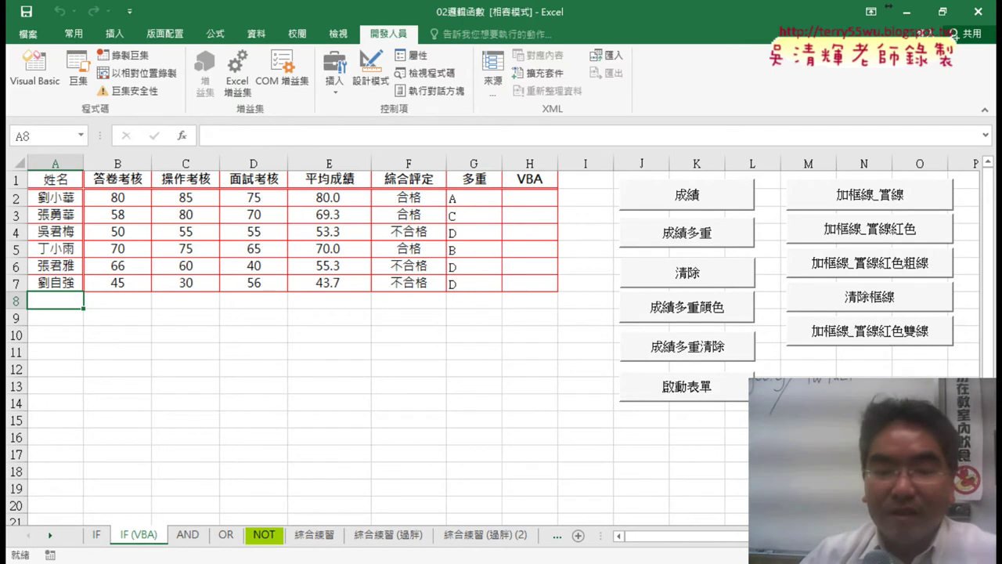
pyautogui.click(466, 464)
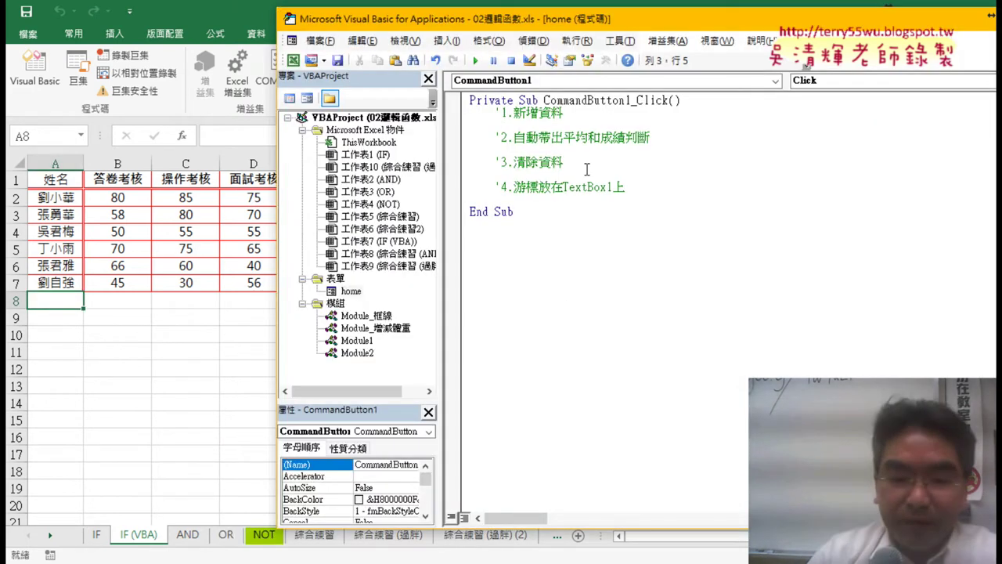
# Write r = Range("A2").End(xlDown).Row + 1 under comment 1 to find the next empty row.
pyautogui.write('r')
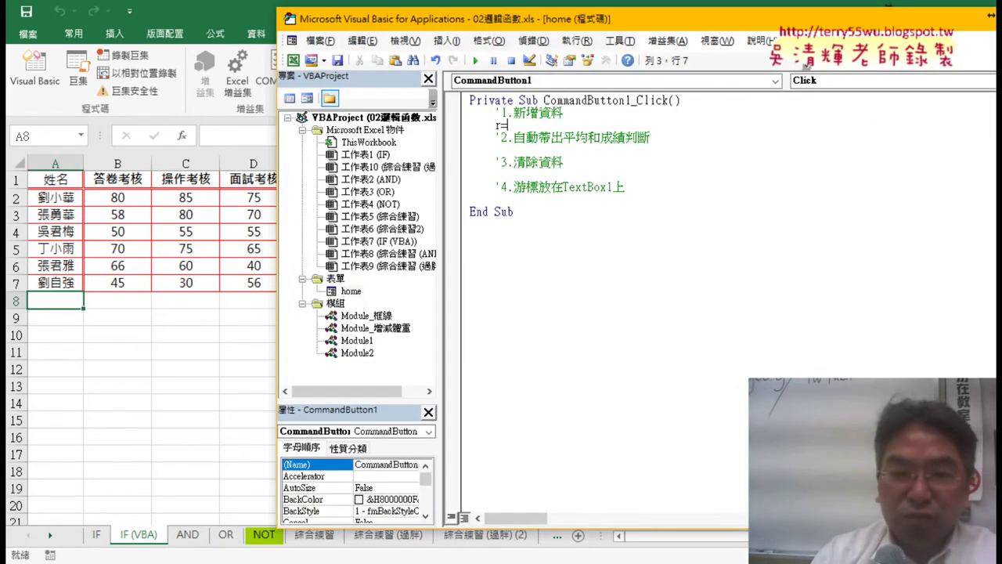
pyautogui.write('=ran')
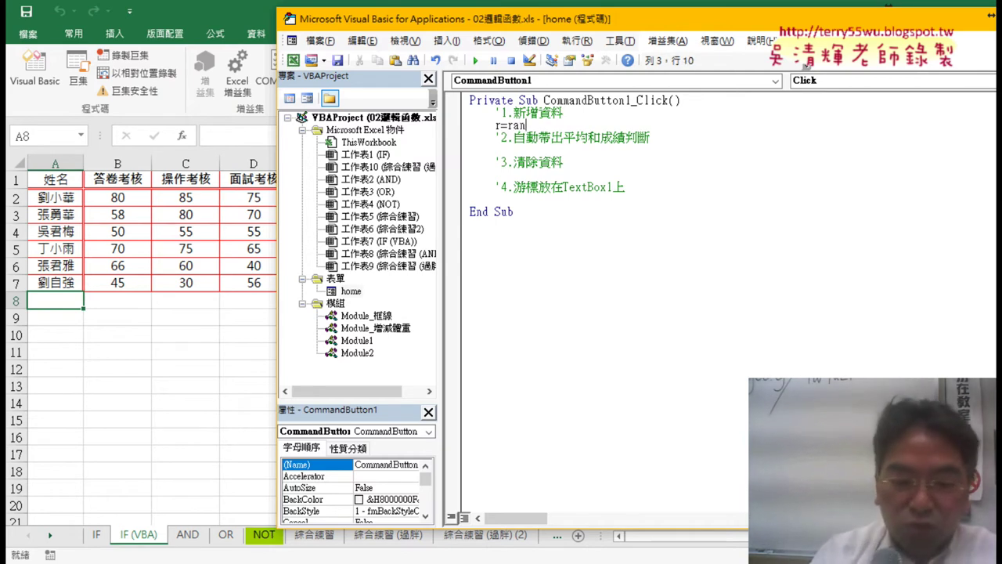
pyautogui.write('ge(')
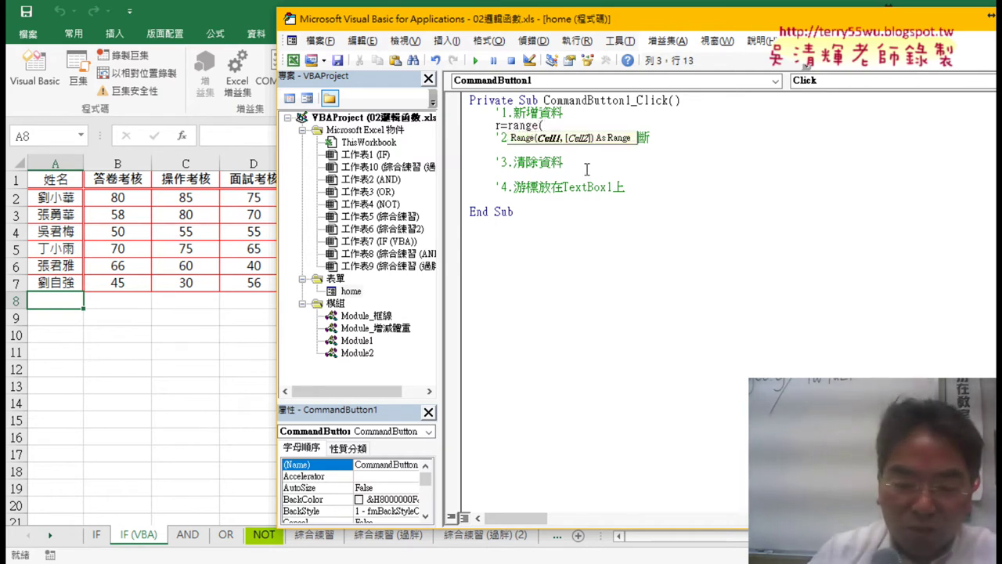
pyautogui.write('"A2')
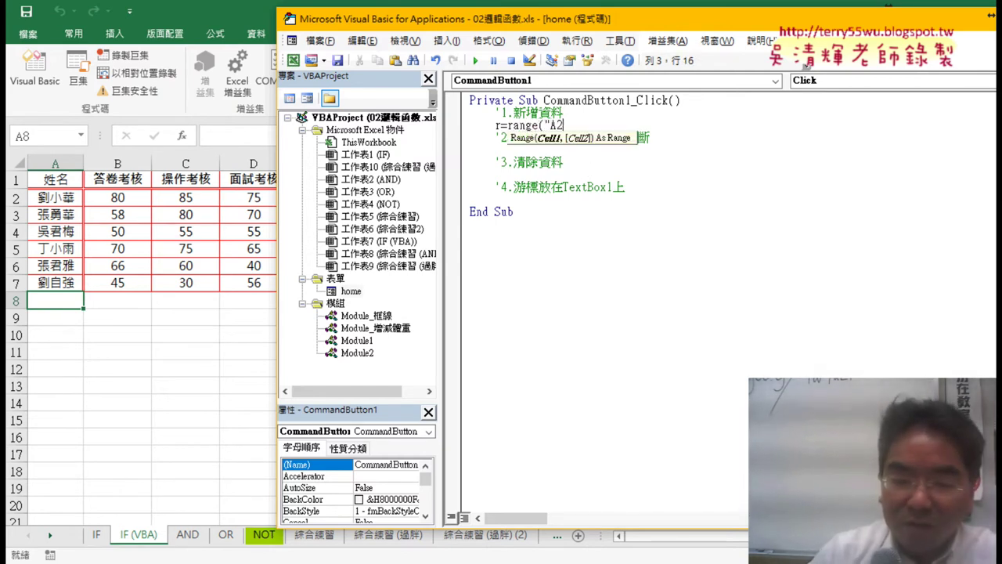
pyautogui.write('").e')
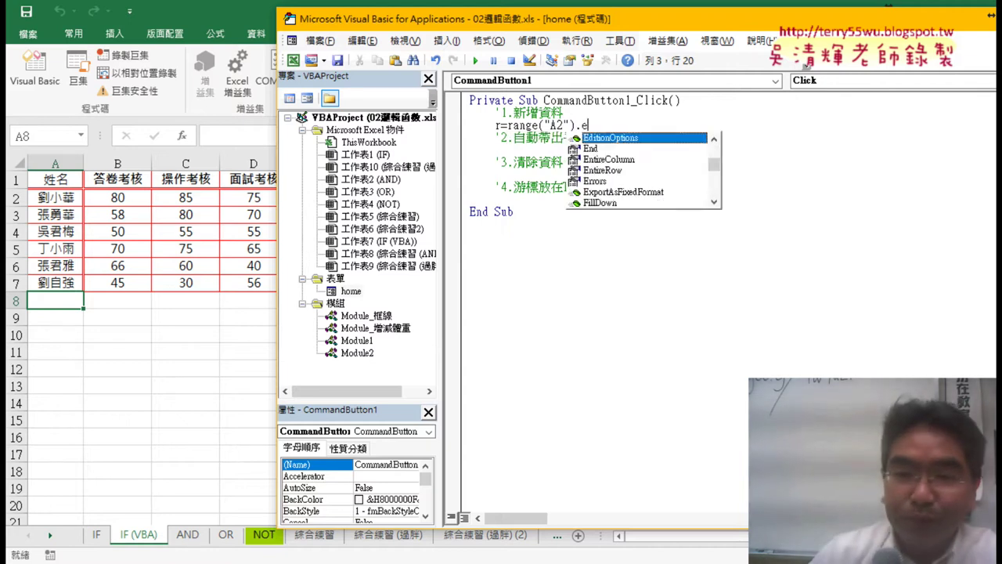
pyautogui.write('nd ')
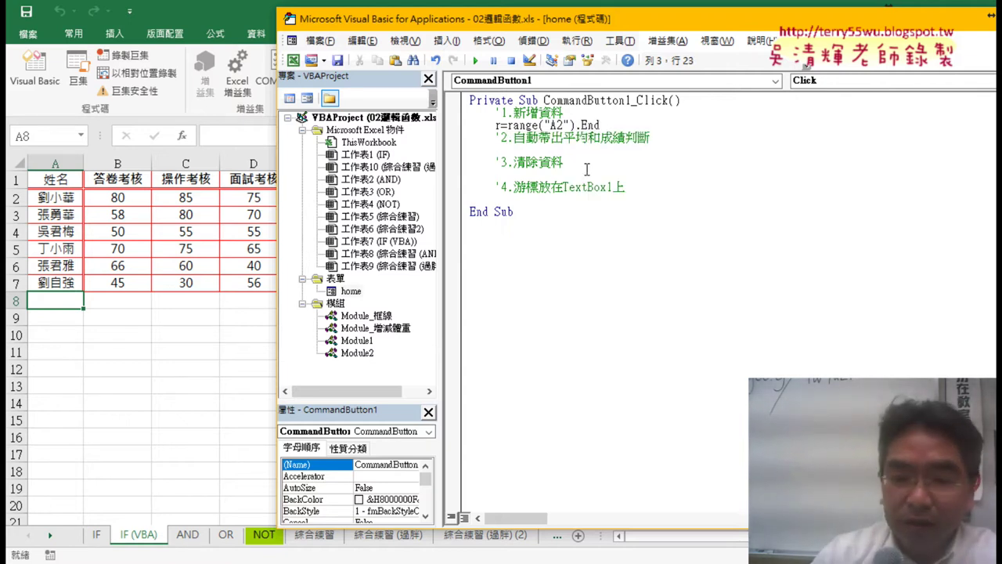
pyautogui.write('(')
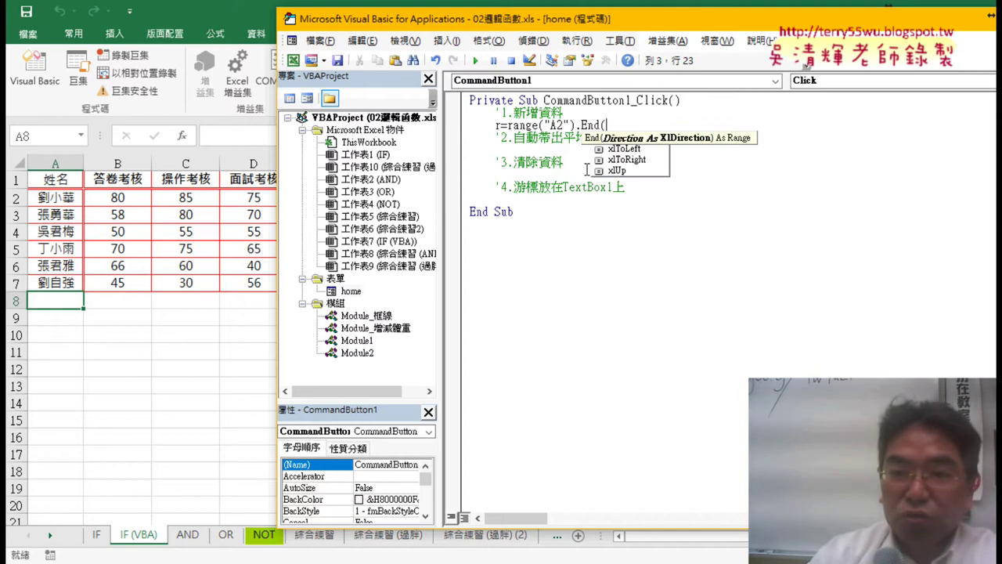
pyautogui.write('xlDown )')
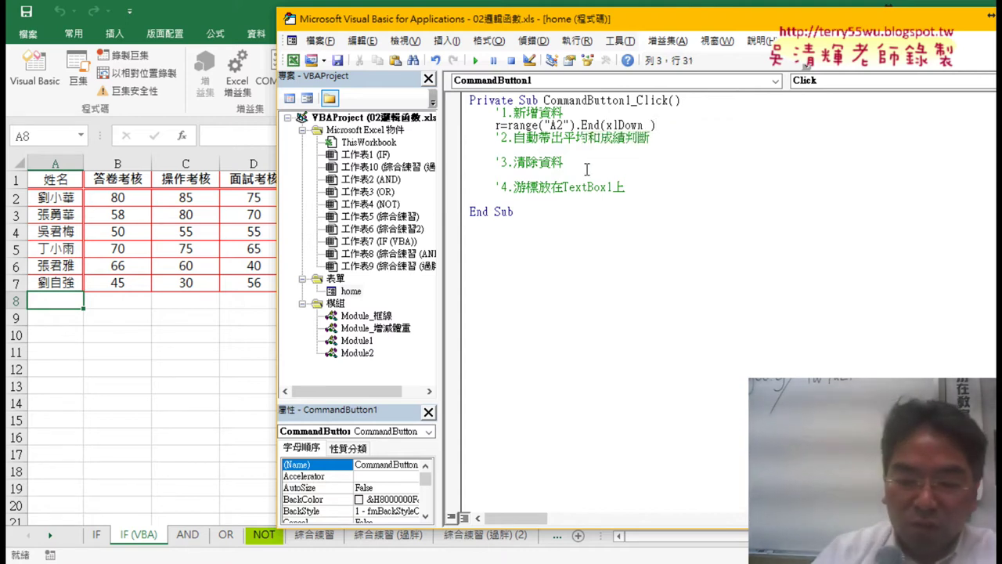
pyautogui.write('.ro')
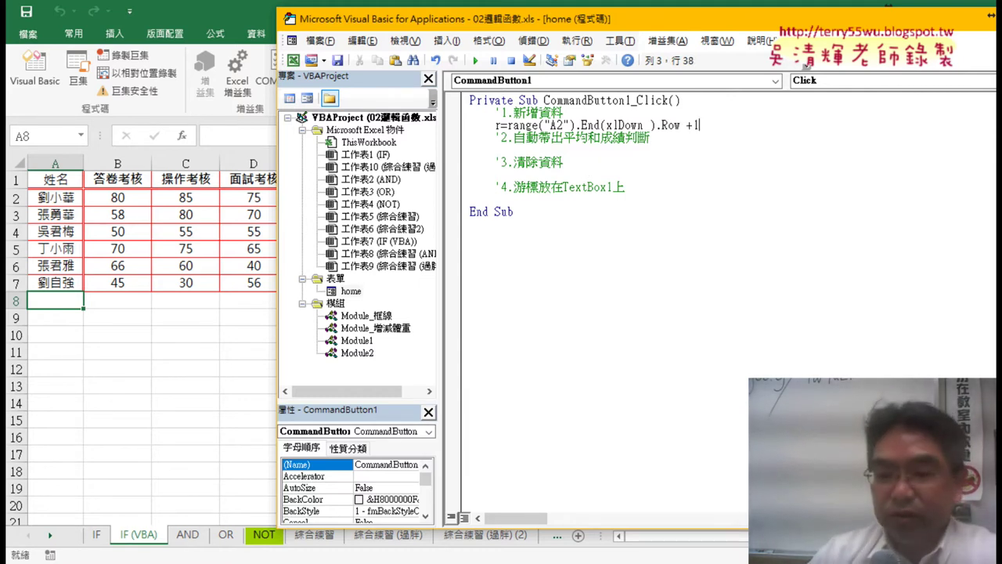
pyautogui.press('Return')
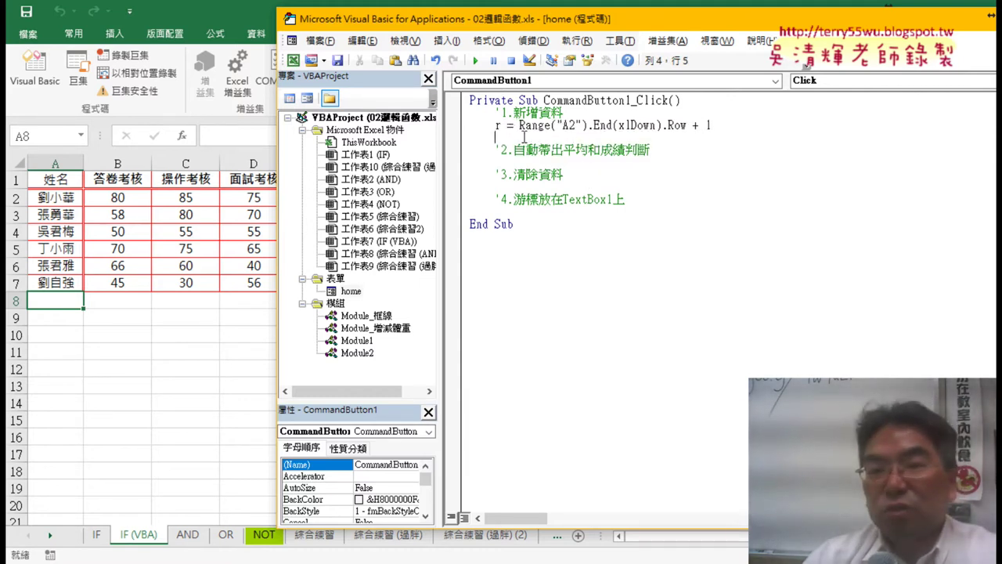
pyautogui.moveTo(519, 126); pyautogui.dragTo(726, 125)
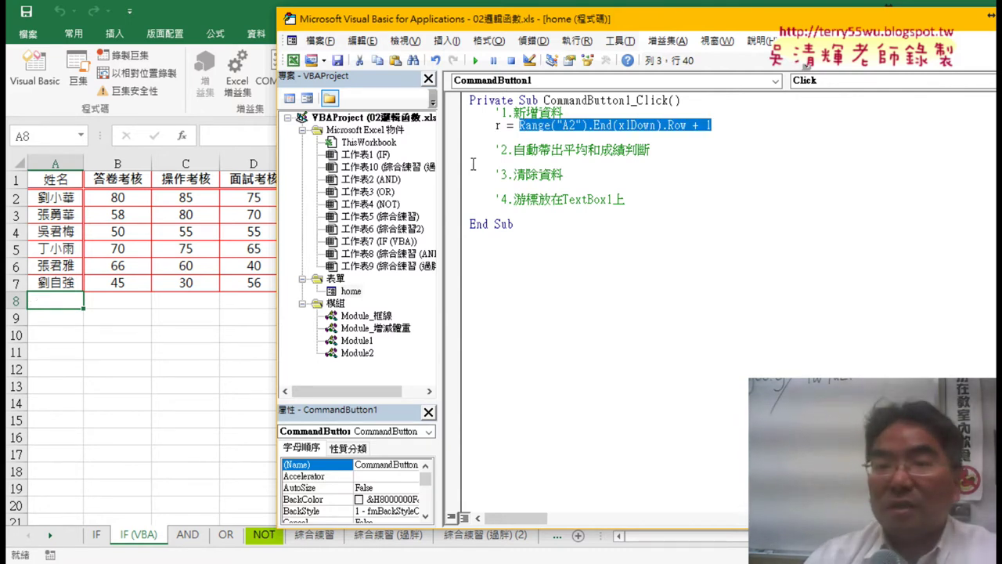
# Open the home UserForm in the designer and select the 姓名 text box.
pyautogui.click(506, 140)
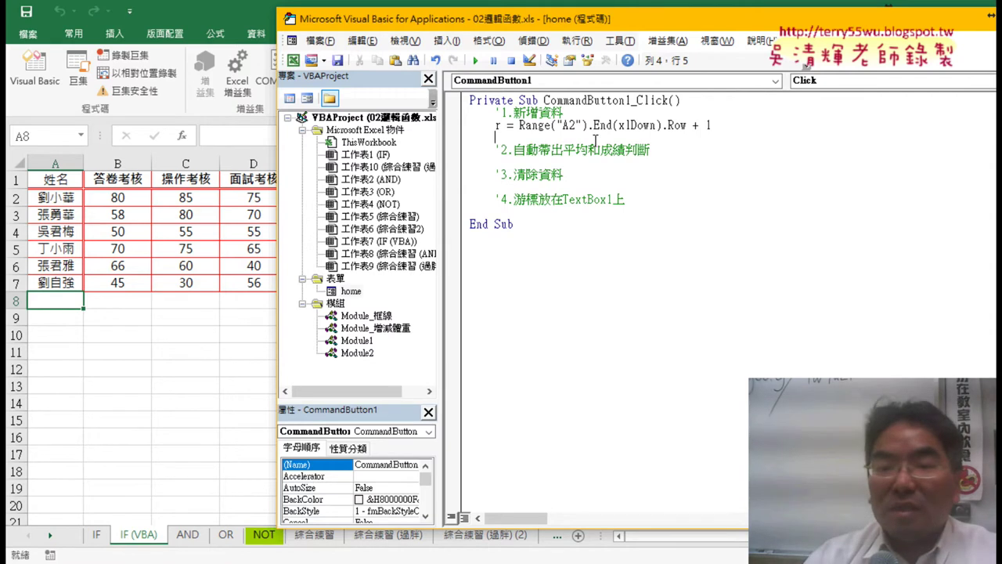
pyautogui.doubleClick(351, 294)
pyautogui.click(645, 132)
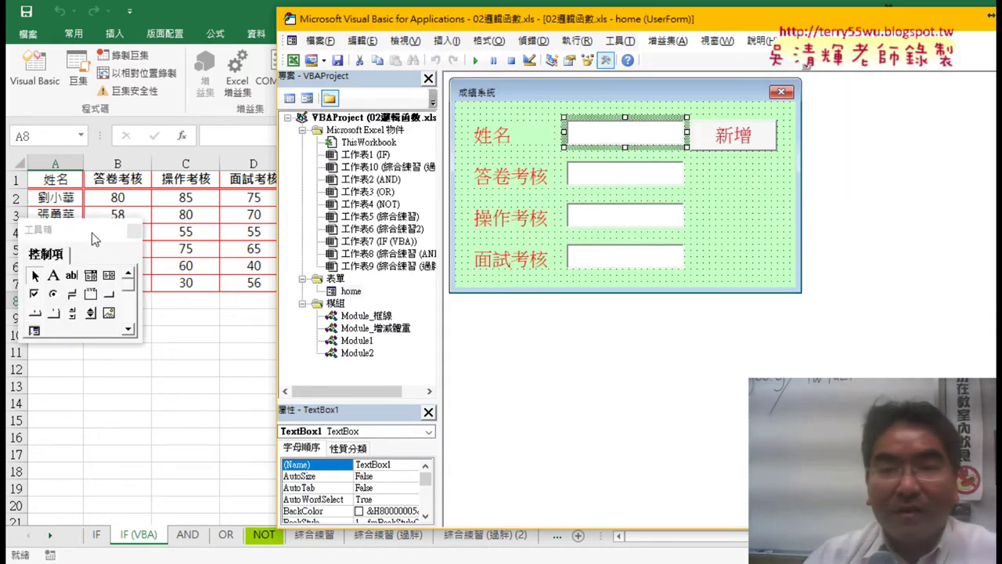
# Show the toolbox and check the names of the 姓名, 答卷考核, 操作考核 and 面試考核 text boxes.
pyautogui.click(604, 145)
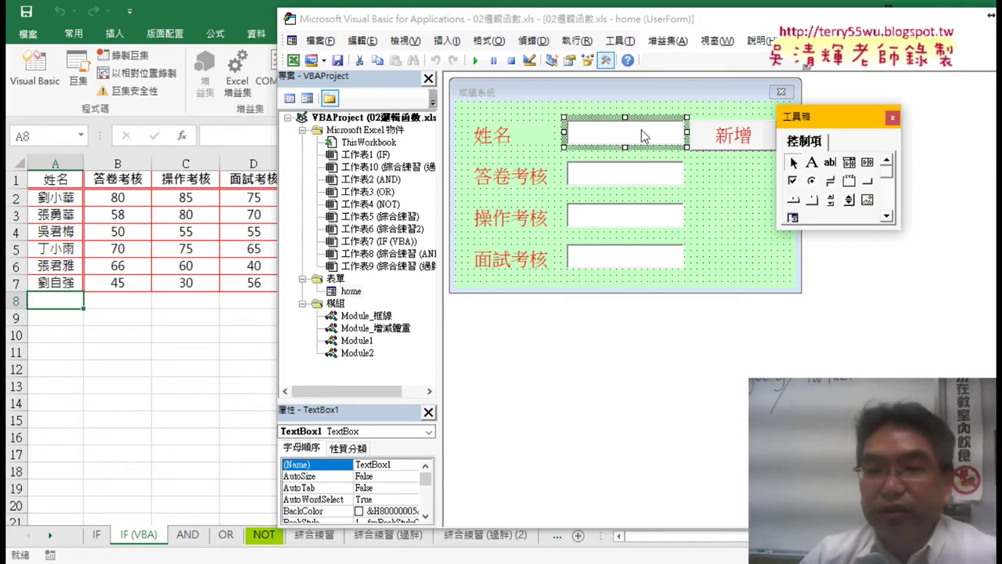
pyautogui.click(396, 465)
pyautogui.click(629, 176)
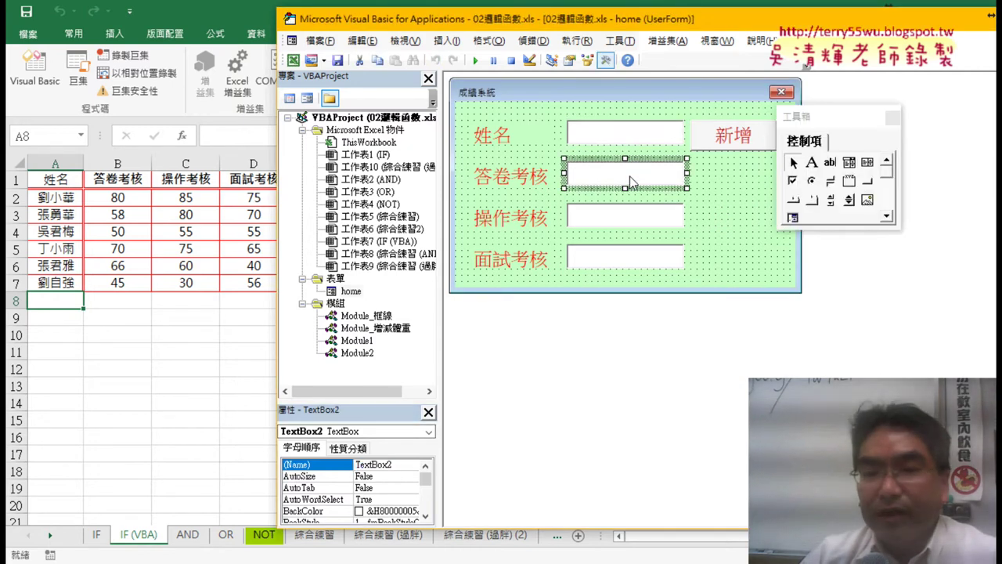
pyautogui.click(628, 218)
pyautogui.click(636, 258)
# Recheck the four text boxes, confirming 面試考核 is TextBox4, and open the 新增 button's code.
pyautogui.click(636, 133)
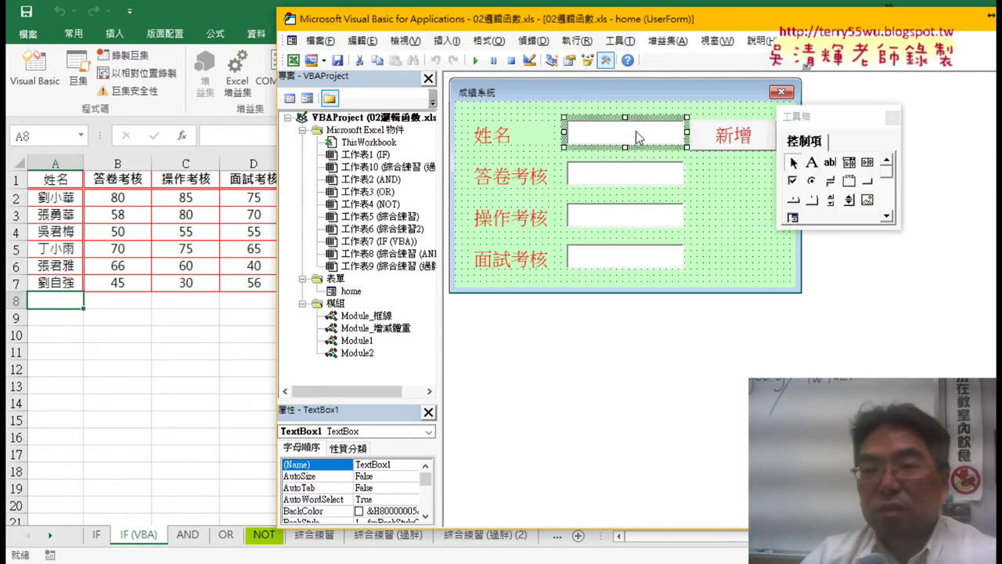
pyautogui.click(638, 178)
pyautogui.click(637, 220)
pyautogui.click(639, 252)
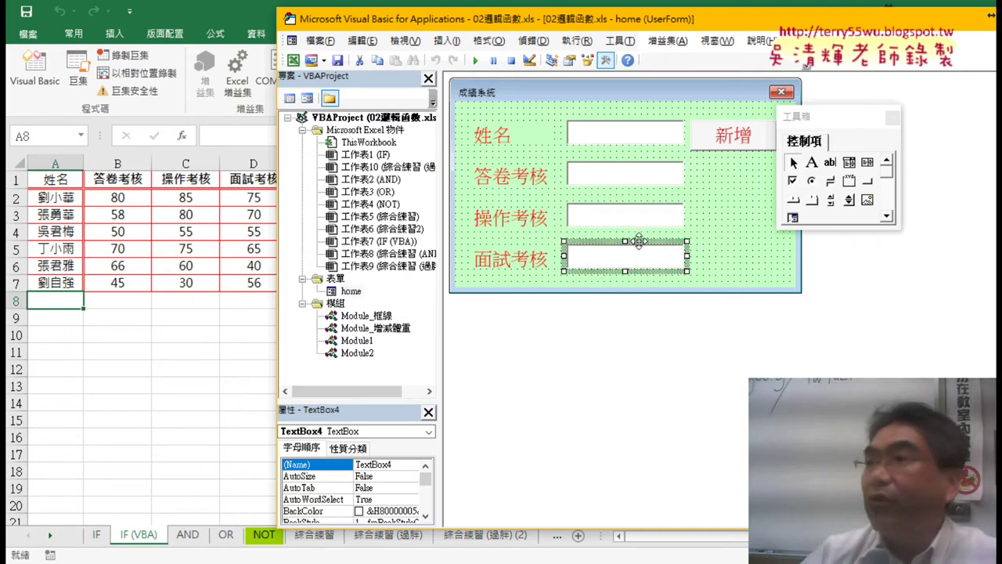
pyautogui.doubleClick(732, 135)
pyautogui.write('ㄒㄧ')
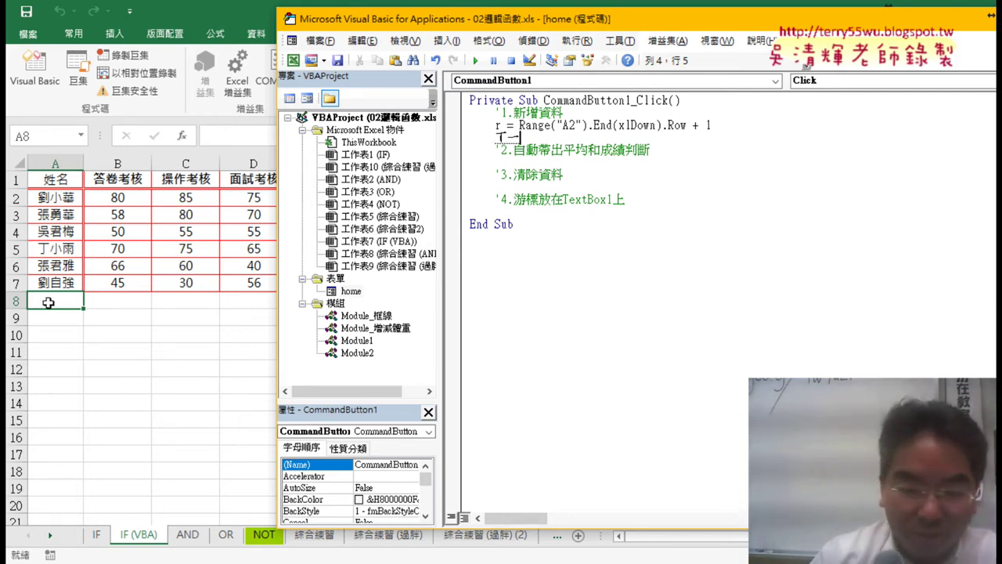
# Write Cells(r, "A") = TextBox1.Text below the next-row line.
pyautogui.press('shift')
pyautogui.write('lls(r')
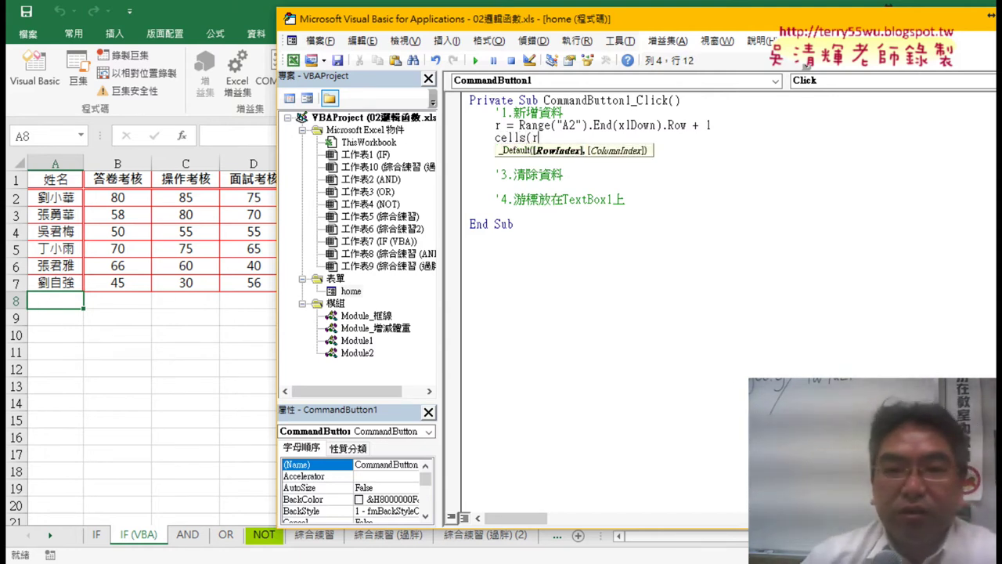
pyautogui.write(',')
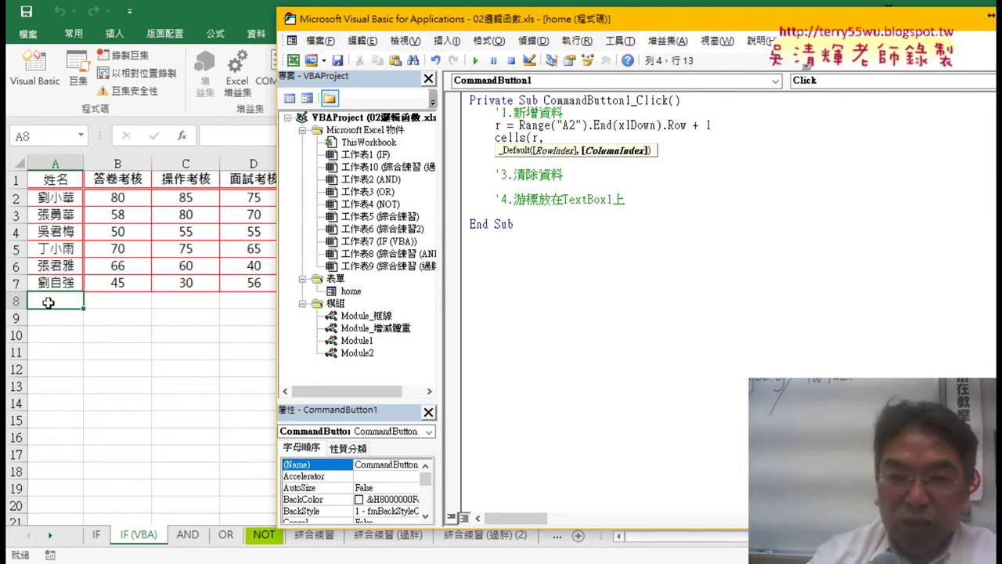
pyautogui.write('"A"')
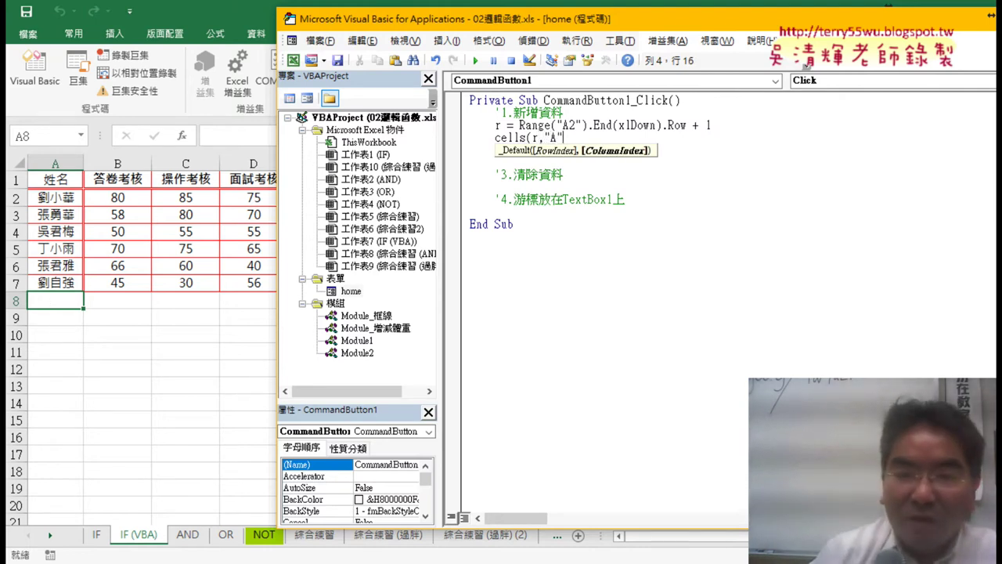
pyautogui.write(')=')
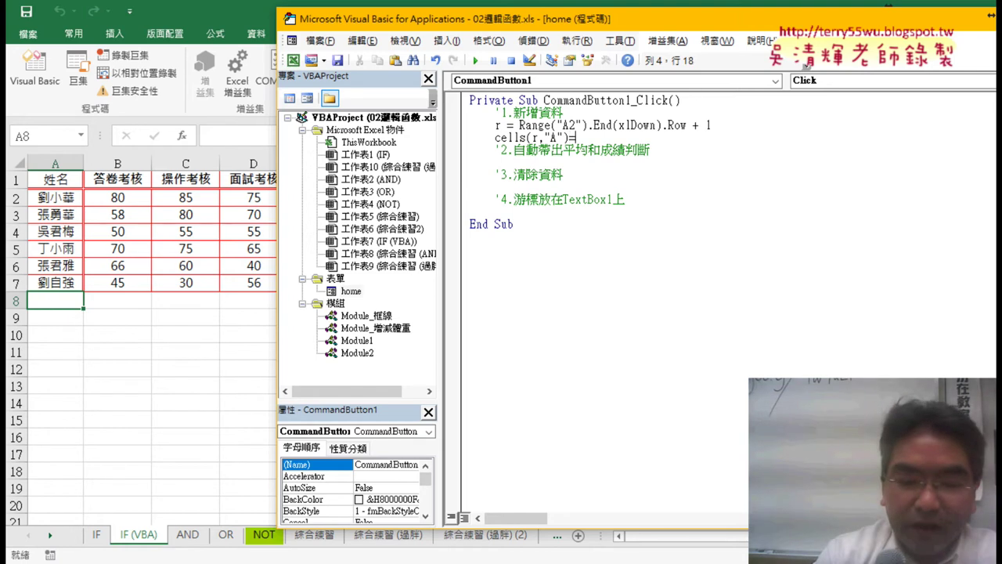
pyautogui.write('textbox1')
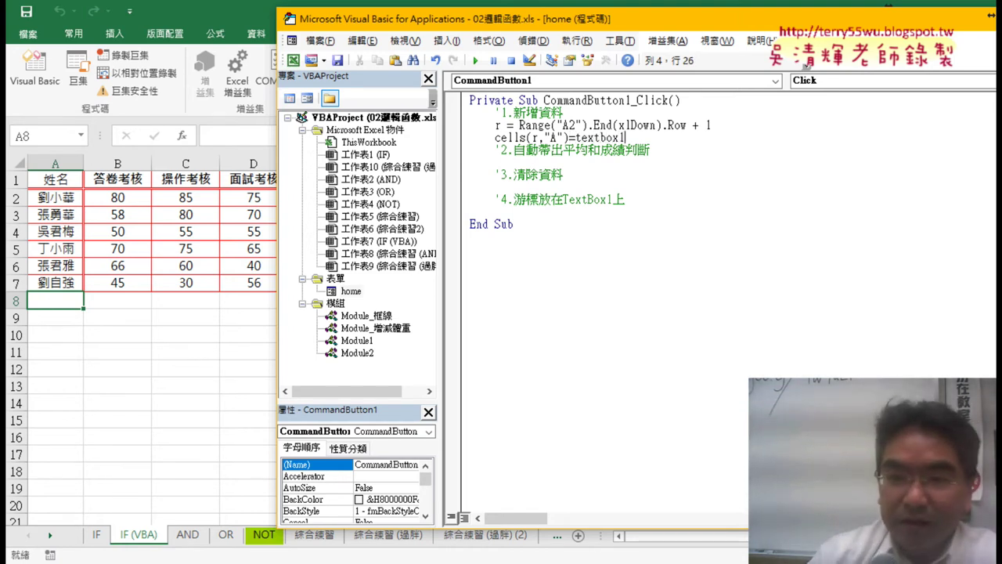
pyautogui.write('.tex')
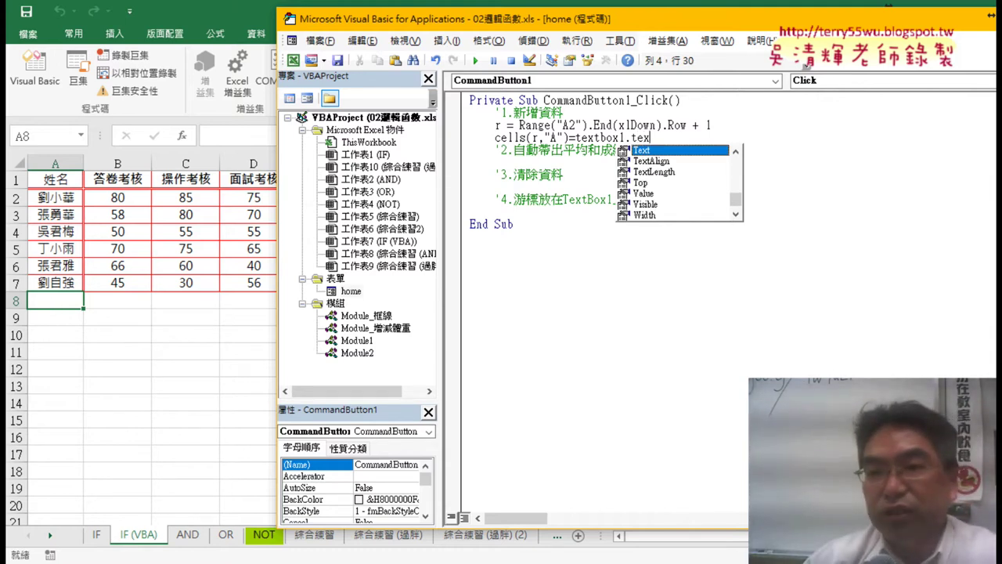
pyautogui.doubleClick(656, 151)
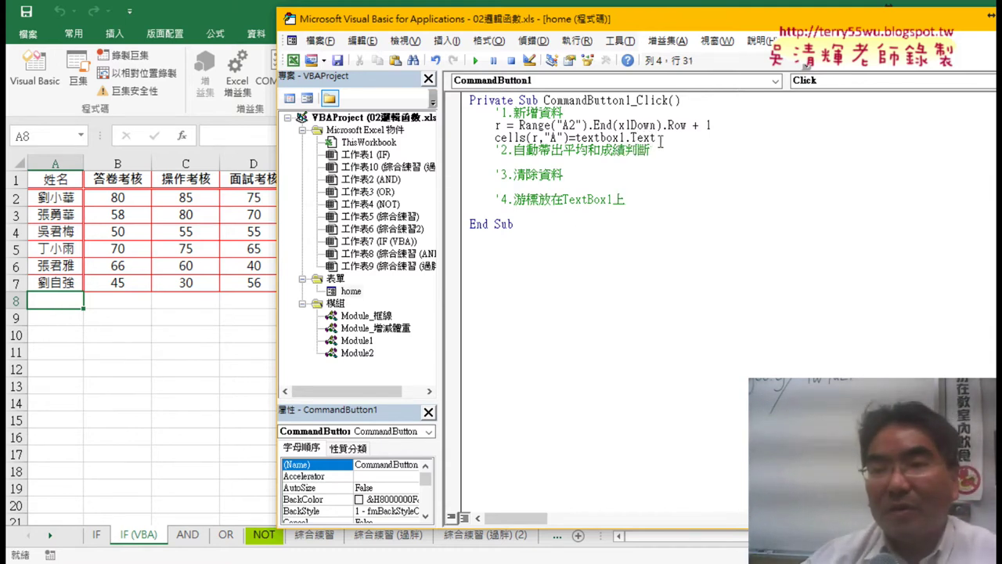
pyautogui.press('Return')
# Copy the Cells(r, "A") line and paste it three more times below.
pyautogui.moveTo(674, 137); pyautogui.dragTo(594, 138)
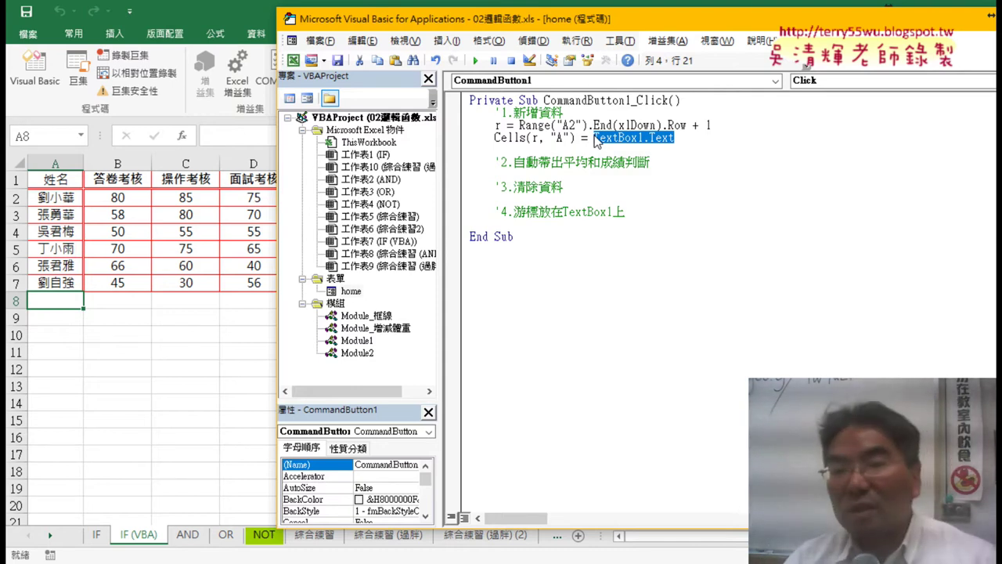
pyautogui.moveTo(581, 138); pyautogui.dragTo(589, 138)
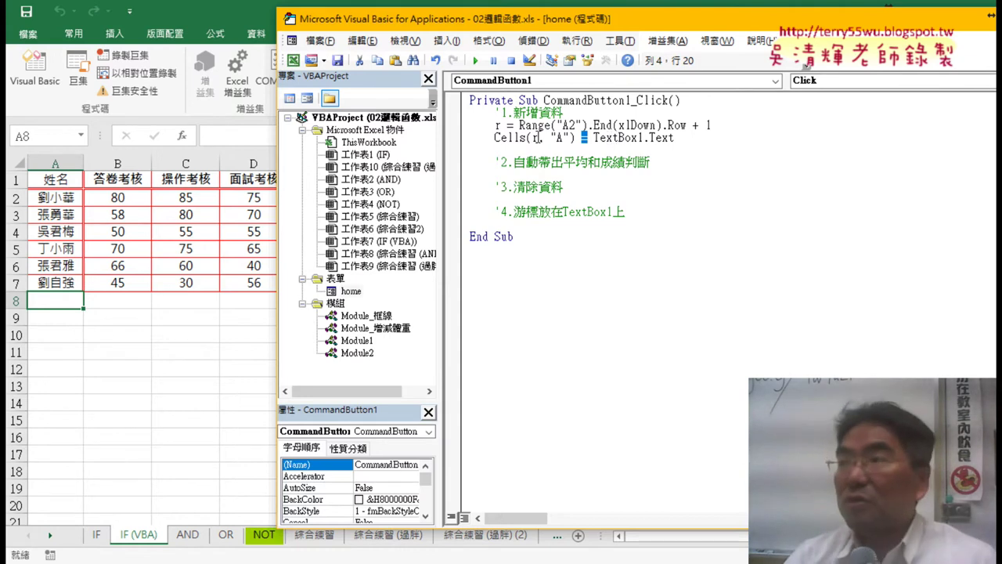
pyautogui.moveTo(675, 138); pyautogui.dragTo(495, 138)
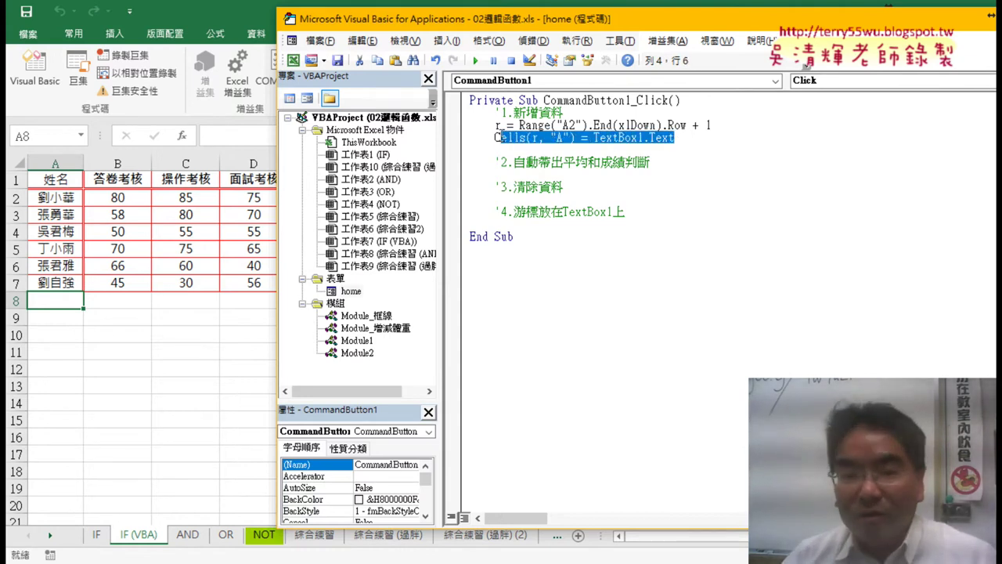
pyautogui.hotkey('ctrl', 'c')
pyautogui.click(697, 150)
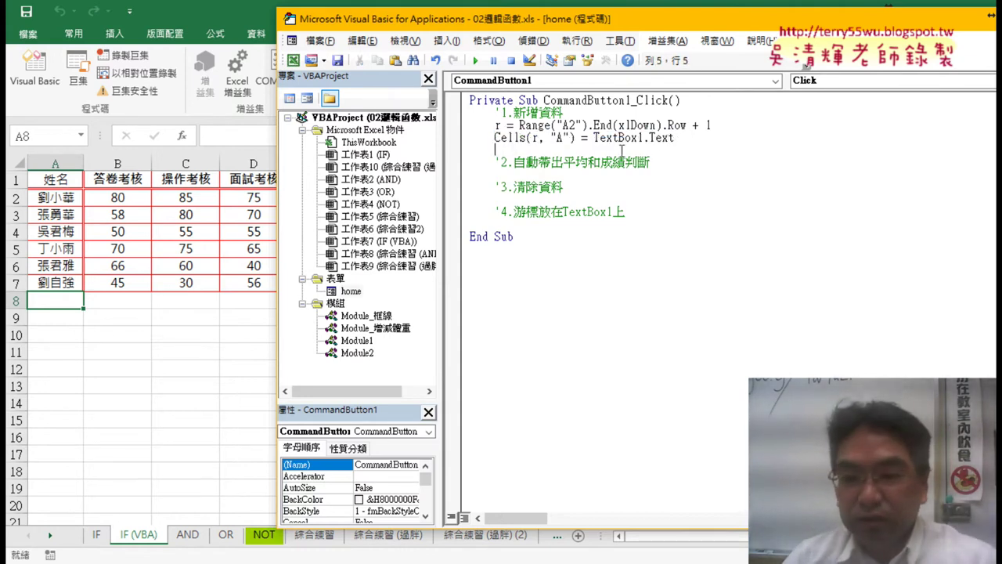
pyautogui.hotkey('ctrl', 'v')
pyautogui.press('Return')
pyautogui.hotkey('ctrl', 'v')
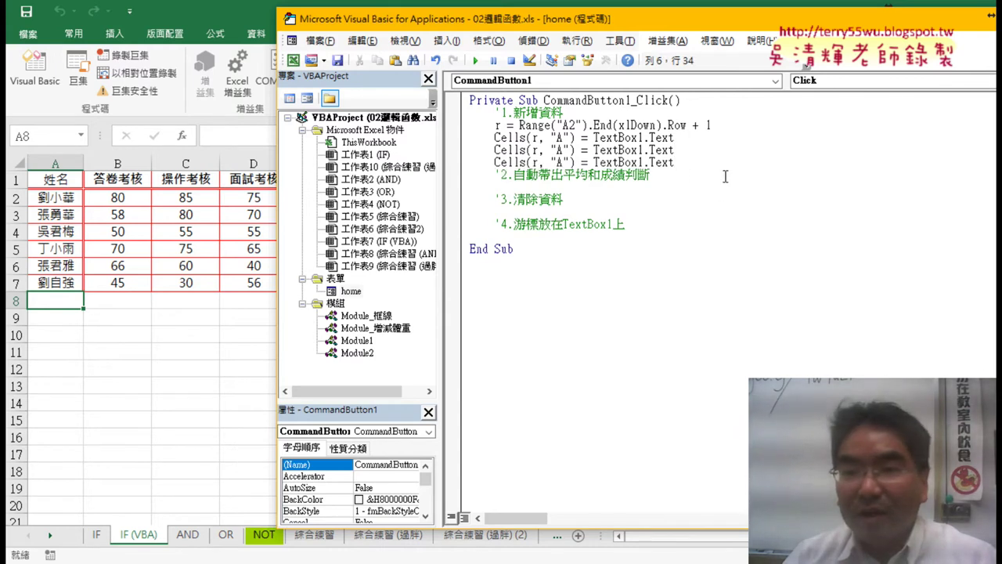
pyautogui.press('Return')
pyautogui.hotkey('ctrl', 'v')
# Change the copied lines to TextBox2–TextBox4 and columns B–D.
pyautogui.moveTo(637, 150); pyautogui.dragTo(642, 150)
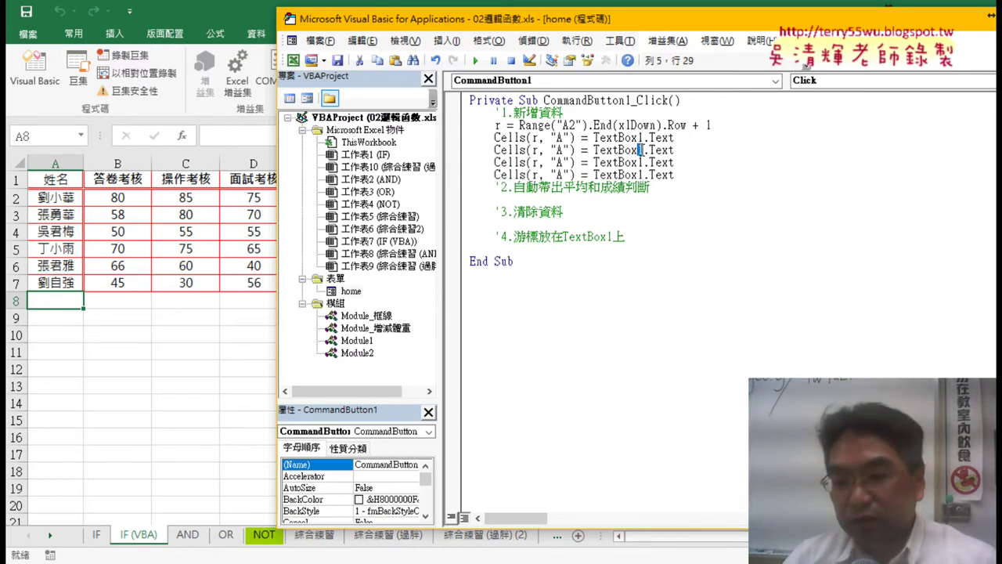
pyautogui.write('2')
pyautogui.moveTo(643, 162); pyautogui.dragTo(639, 175)
pyautogui.write('3')
pyautogui.write('4')
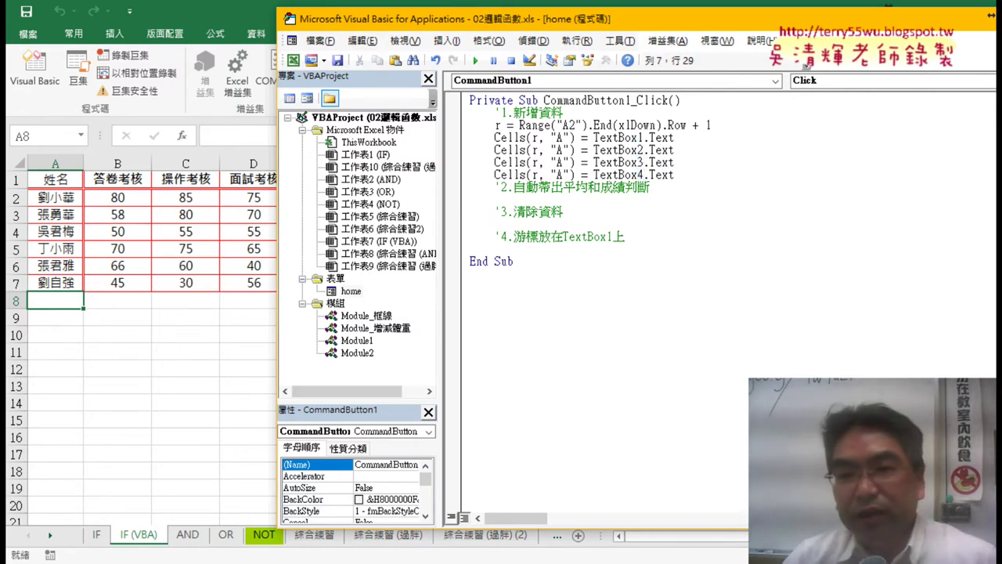
pyautogui.moveTo(563, 149); pyautogui.dragTo(557, 174)
pyautogui.write('B')
pyautogui.write('D')
pyautogui.click(705, 298)
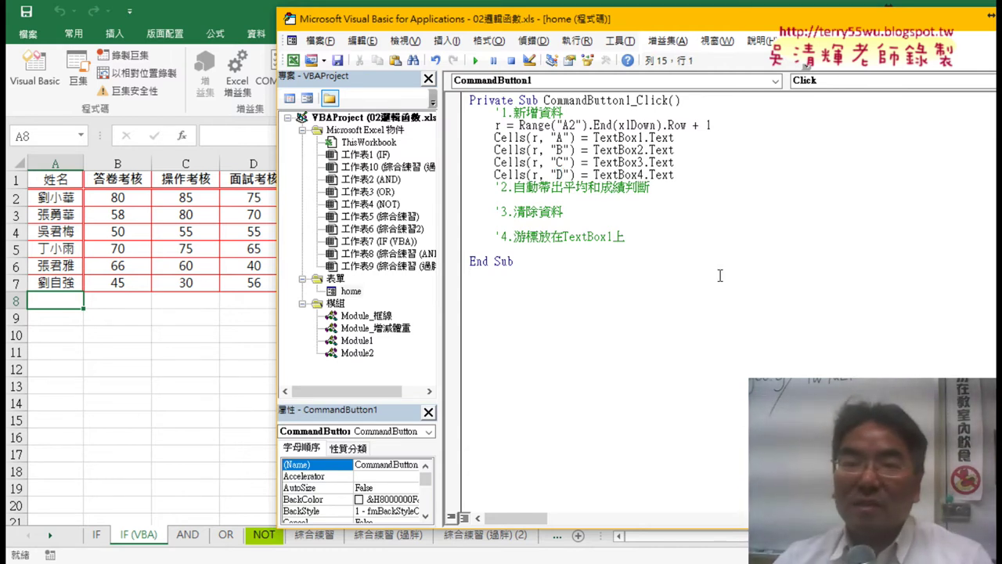
pyautogui.moveTo(439, 18); pyautogui.dragTo(601, 16)
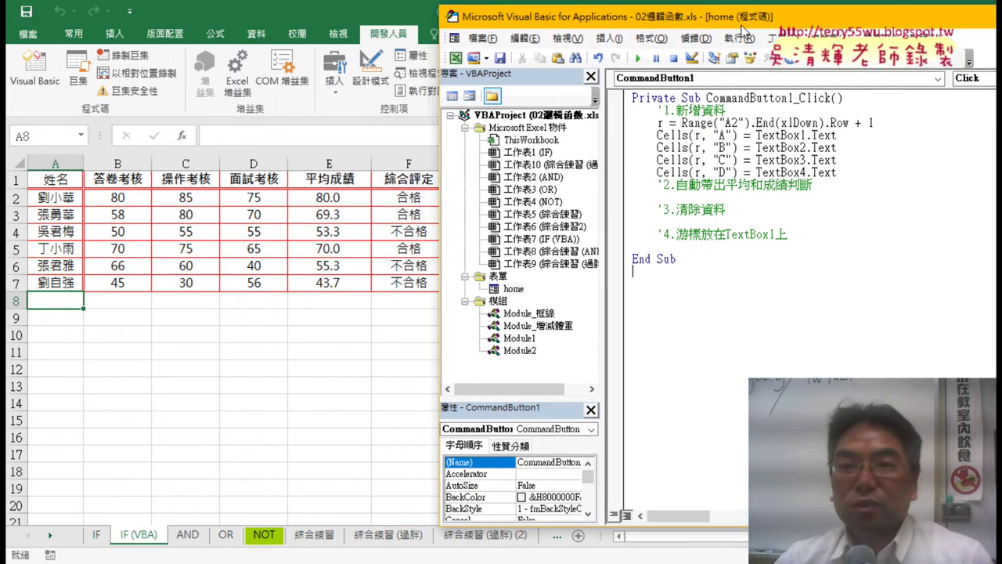
# Run the form, enter AAA with scores 85, 68 and 64, and add it as row 8.
pyautogui.click(641, 59)
pyautogui.write('AAA')
pyautogui.press('Tab')
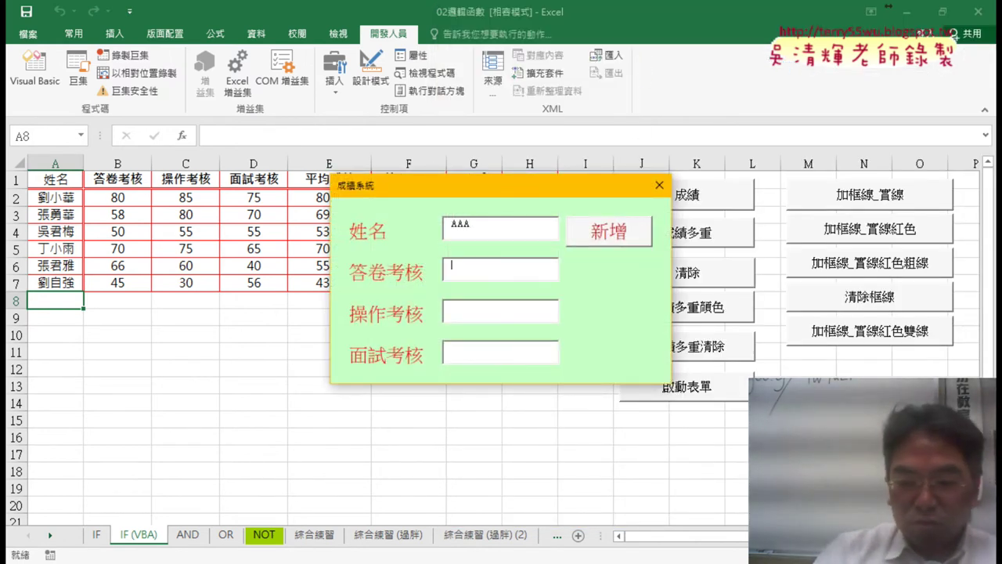
pyautogui.write('858')
pyautogui.press('Tab')
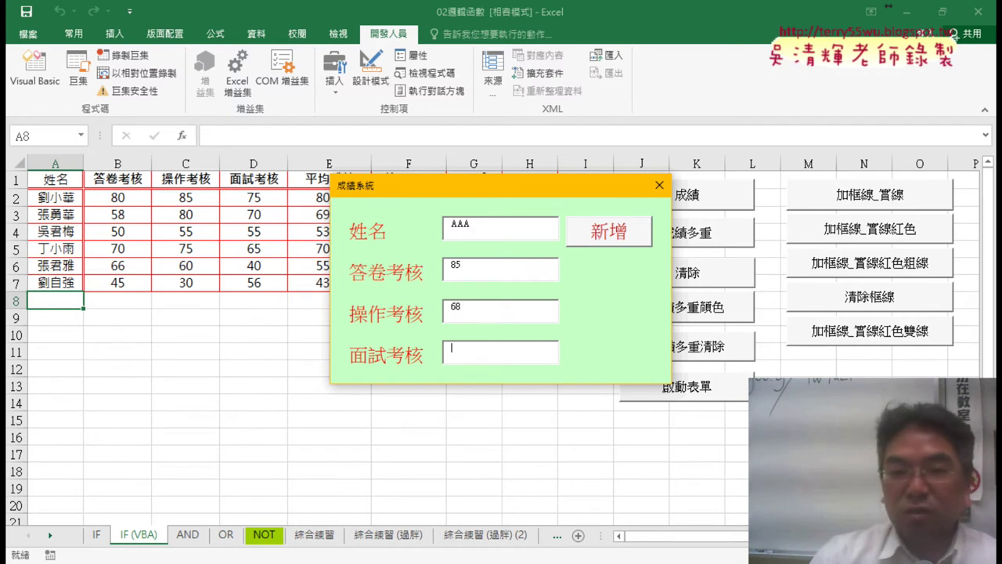
pyautogui.write('64')
pyautogui.moveTo(487, 190); pyautogui.dragTo(652, 143)
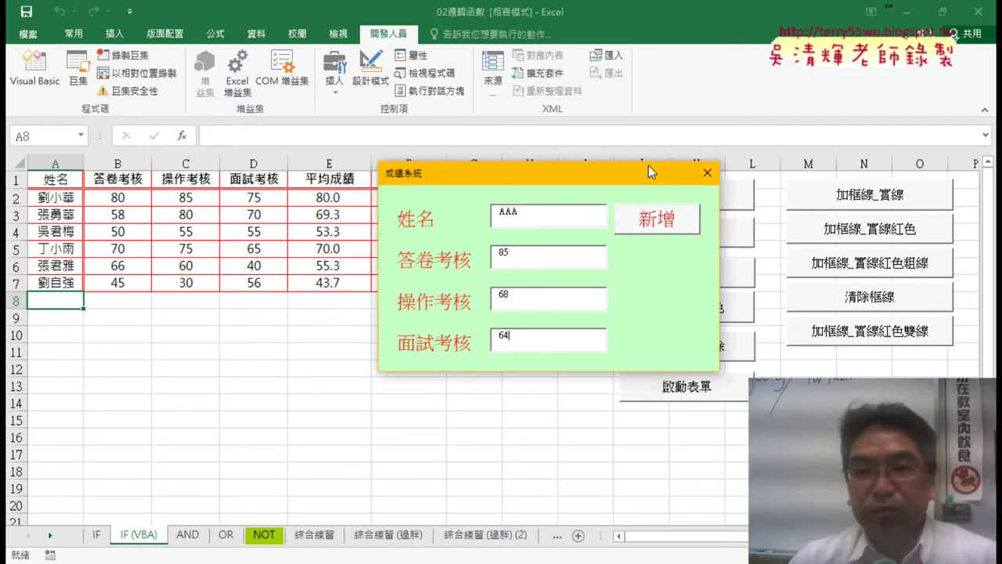
pyautogui.click(770, 188)
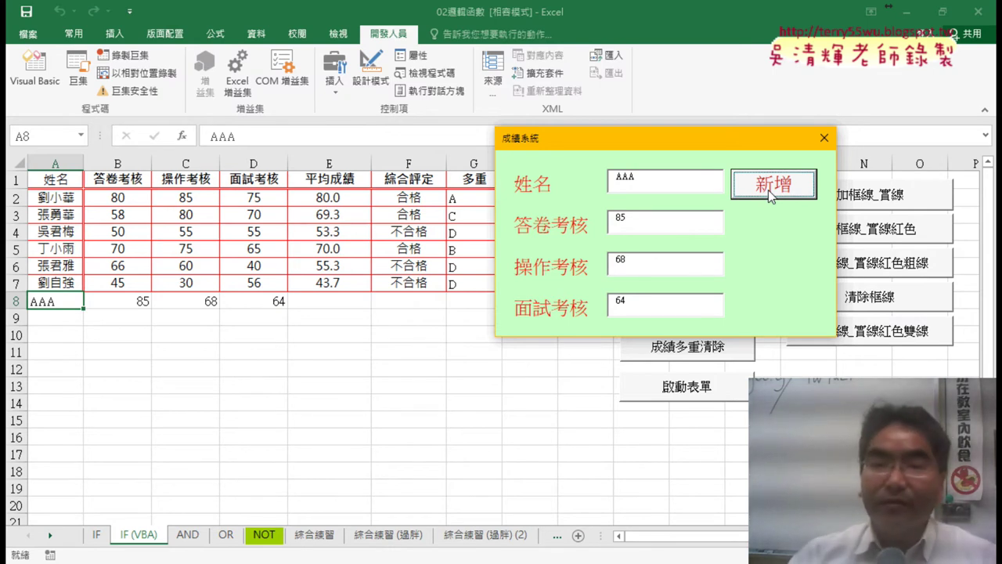
# Check the new row, close the form and reopen CommandButton1's click code.
pyautogui.moveTo(717, 141); pyautogui.dragTo(769, 142)
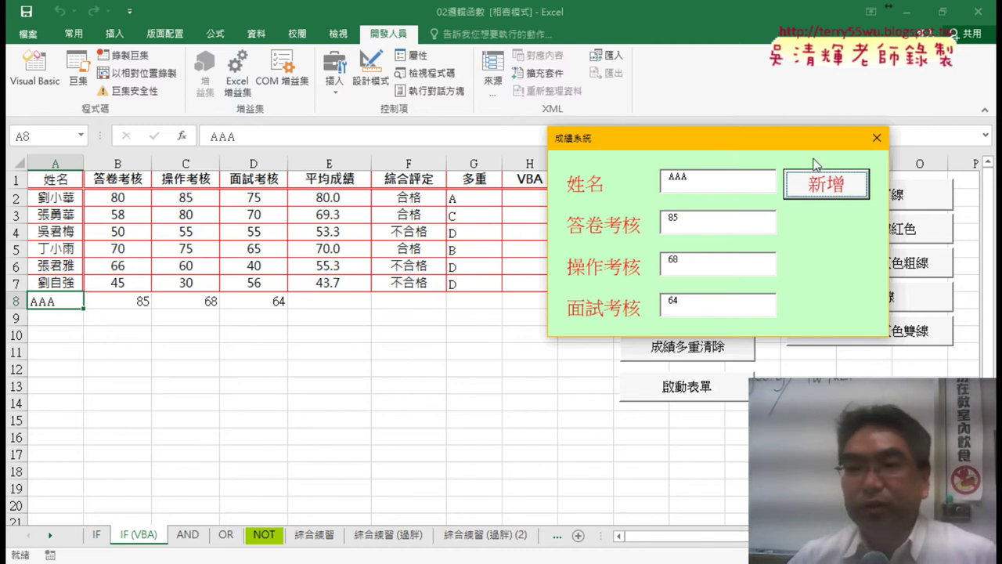
pyautogui.click(877, 138)
pyautogui.doubleClick(908, 131)
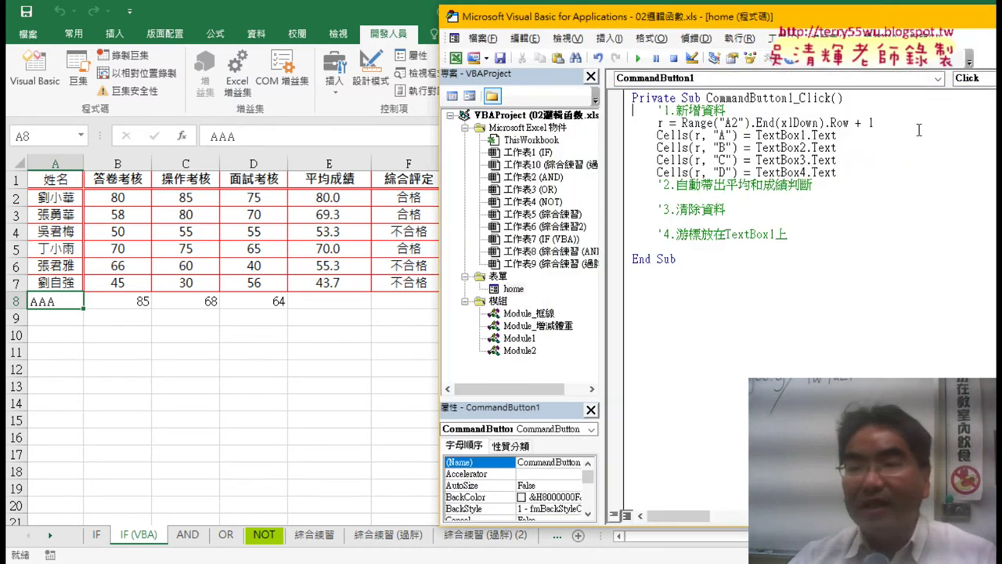
# Start a column E line under comment 2 by reusing Cells(r, "D") as Cells(r, "E")=.
pyautogui.click(658, 197)
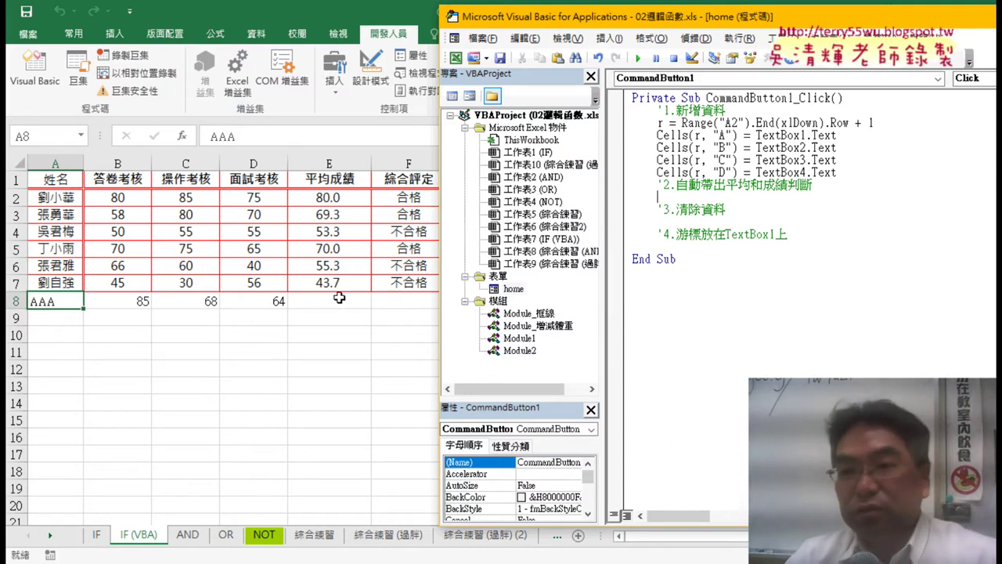
pyautogui.click(738, 173)
pyautogui.moveTo(738, 172); pyautogui.dragTo(656, 172)
pyautogui.hotkey('ctrl', 'c')
pyautogui.click(721, 197)
pyautogui.hotkey('ctrl', 'v')
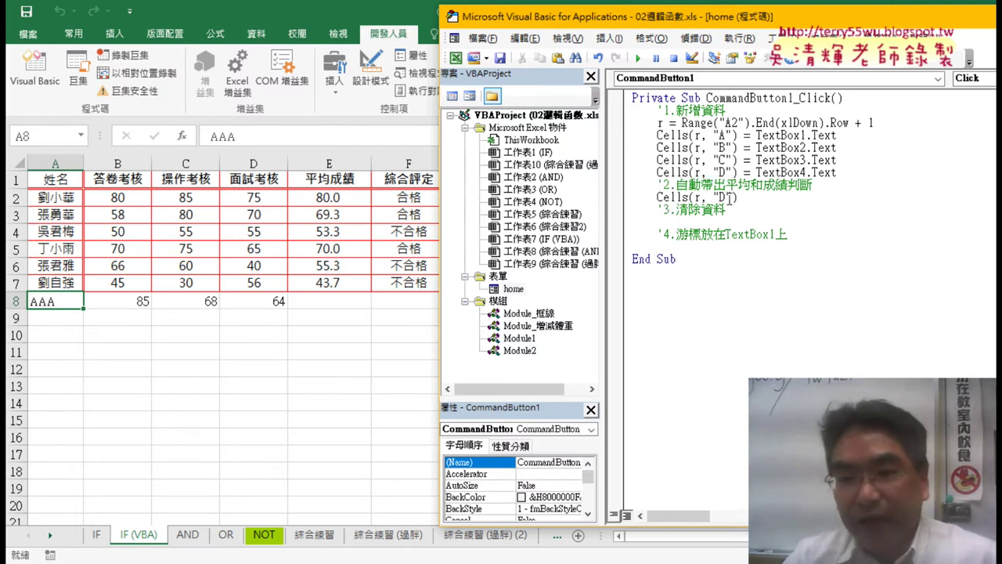
pyautogui.doubleClick(727, 198)
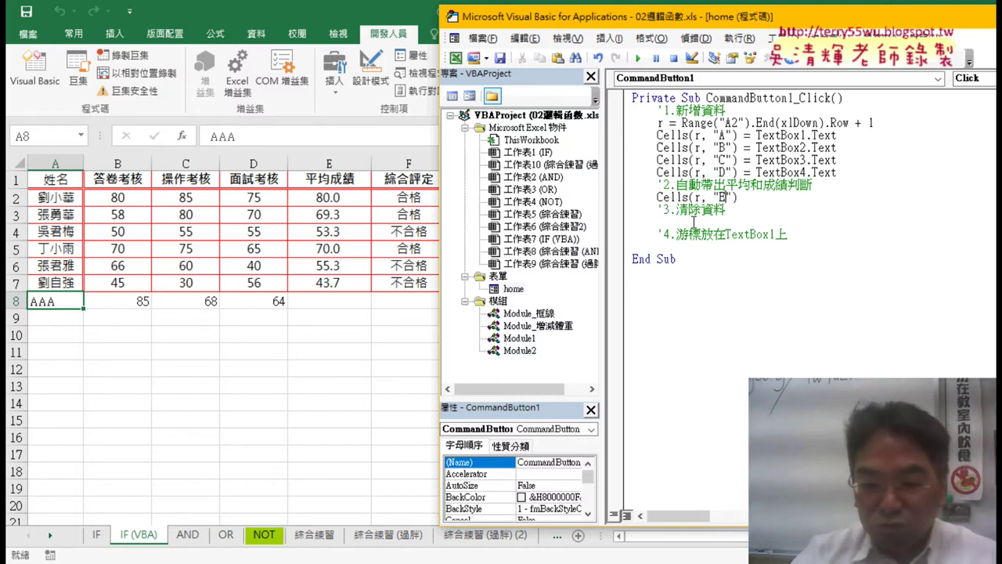
pyautogui.write('E')
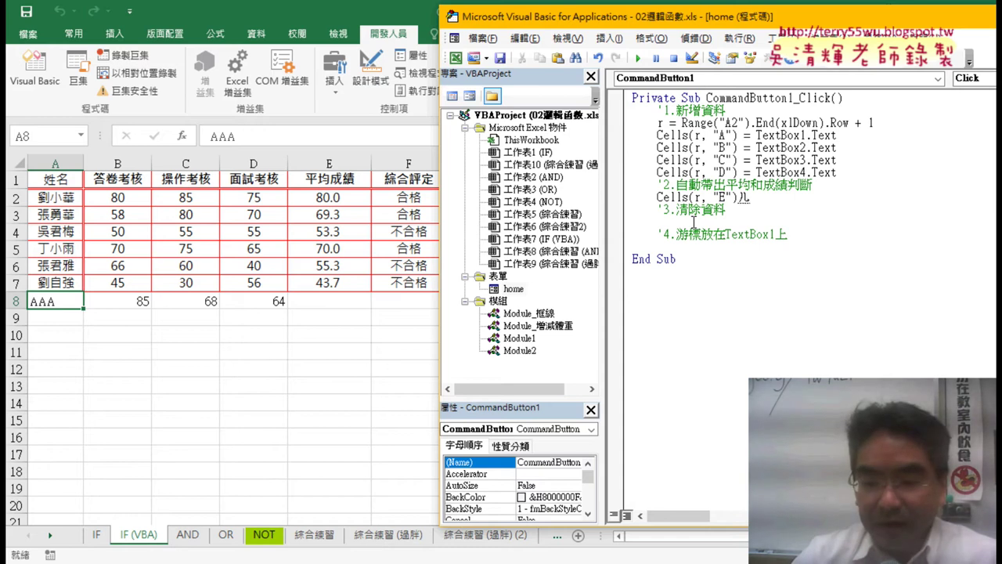
pyautogui.write('=')
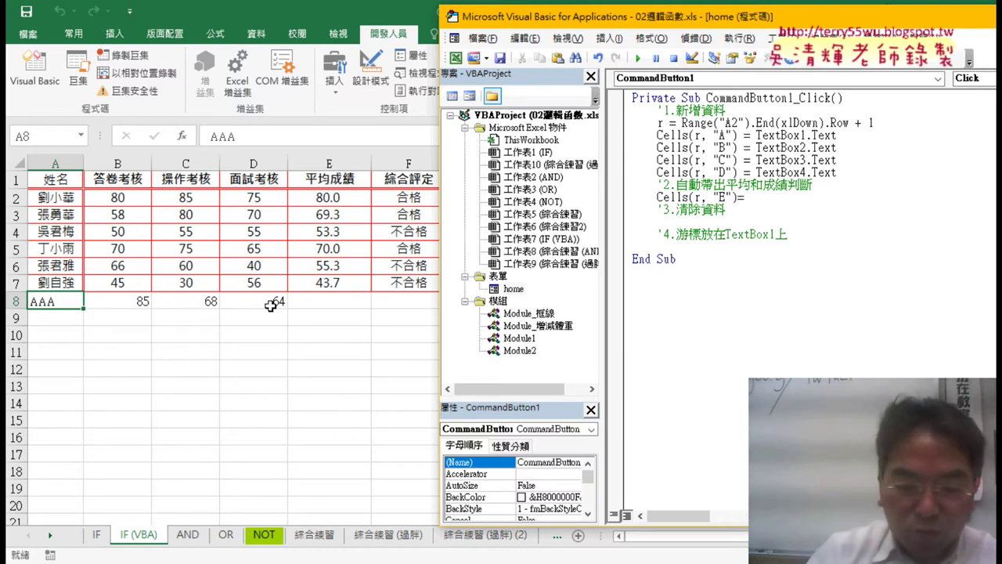
# Abandon a vba.a average attempt, dismiss the compile error, and bring up the course forum in Chrome.
pyautogui.write('vb')
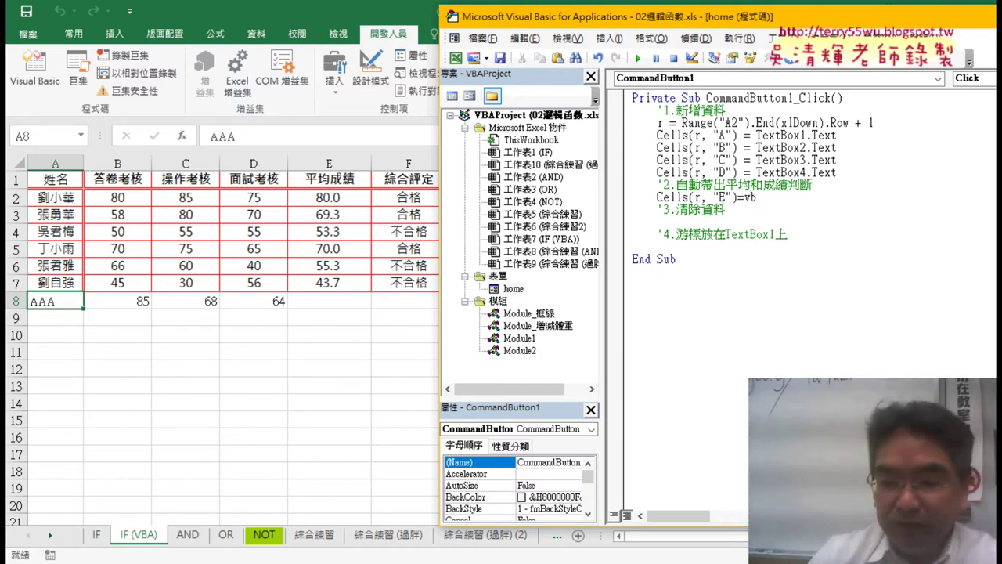
pyautogui.write('a.')
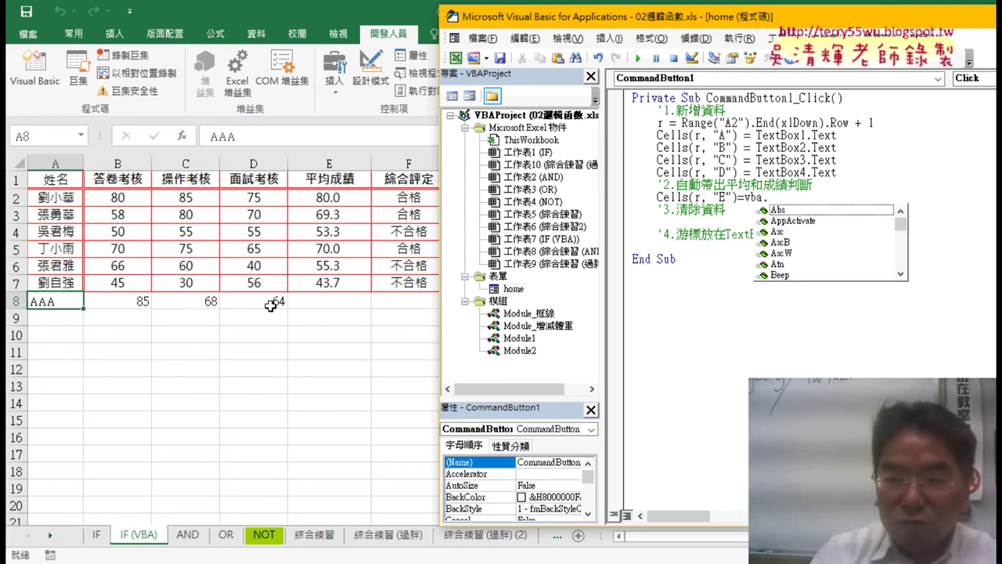
pyautogui.write('a')
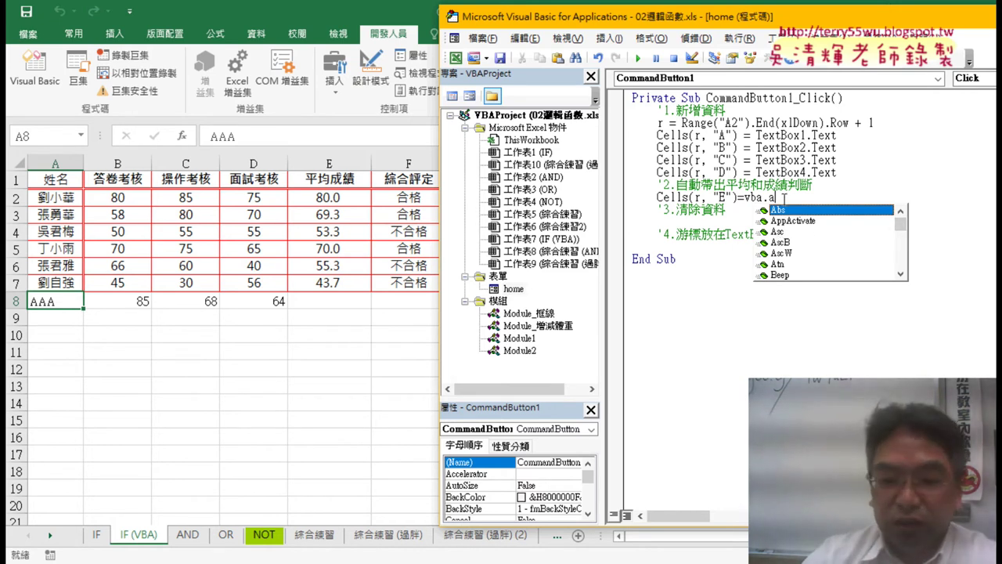
pyautogui.press('BackSpace')
pyautogui.press('BackSpace')
pyautogui.press('BackSpace')
pyautogui.press('BackSpace')
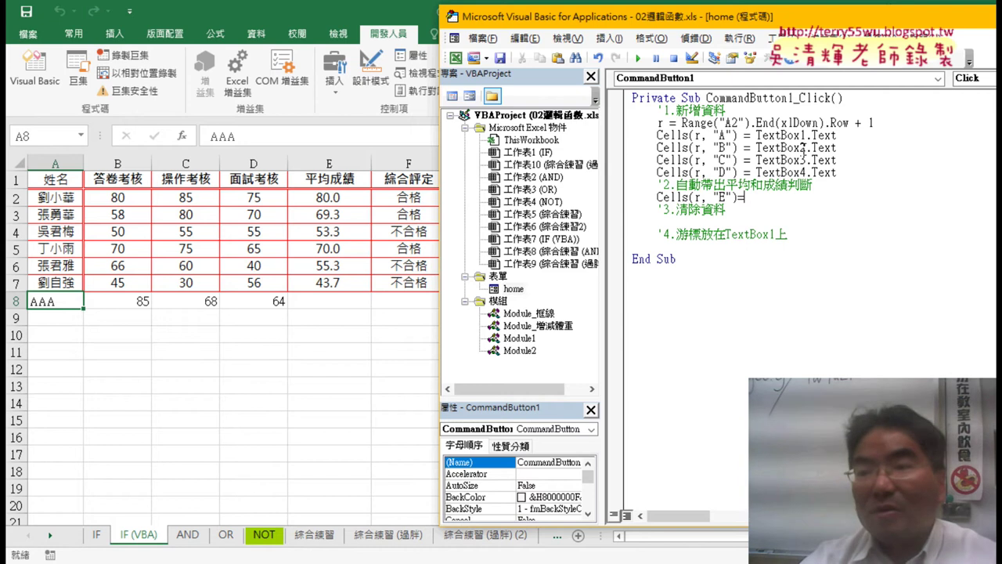
pyautogui.click(842, 148)
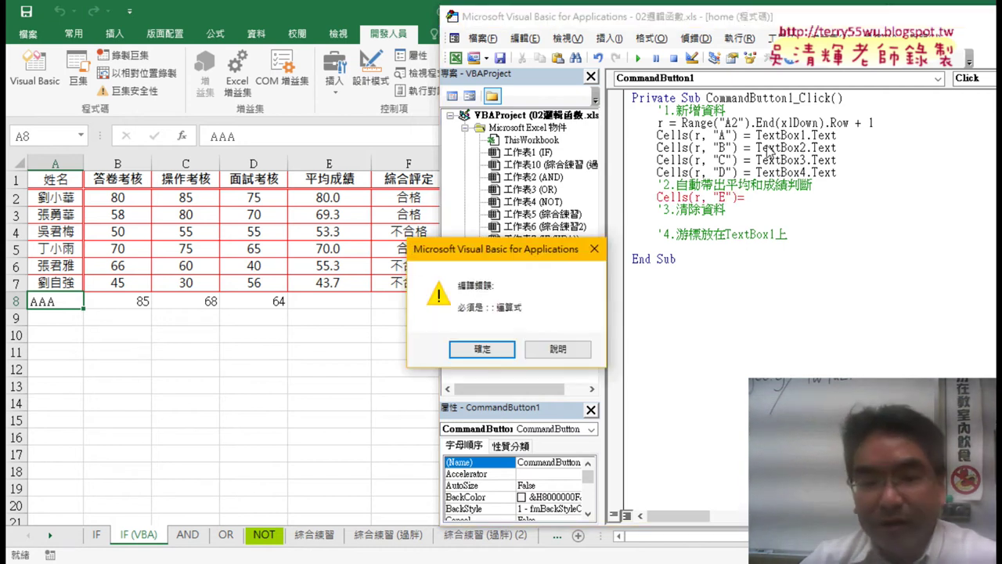
pyautogui.press('Return')
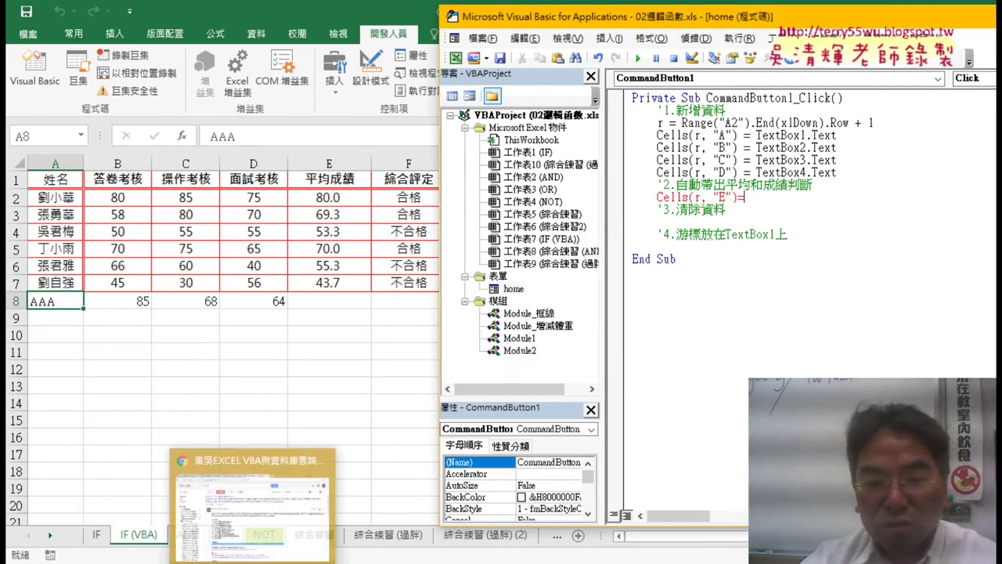
pyautogui.click(264, 497)
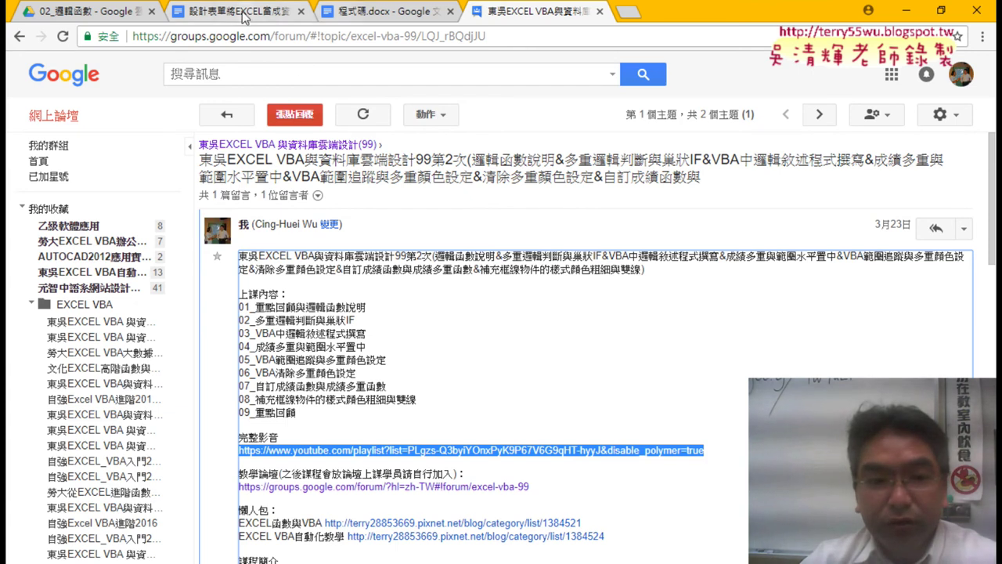
# Study CInt and TextBox2.Text in the notes' Round(CInt(...)) average line, then minimize Chrome.
pyautogui.click(238, 12)
pyautogui.scroll(-5, 315, 216)
pyautogui.scroll(-1, 324, 315)
pyautogui.moveTo(326, 299); pyautogui.dragTo(415, 298)
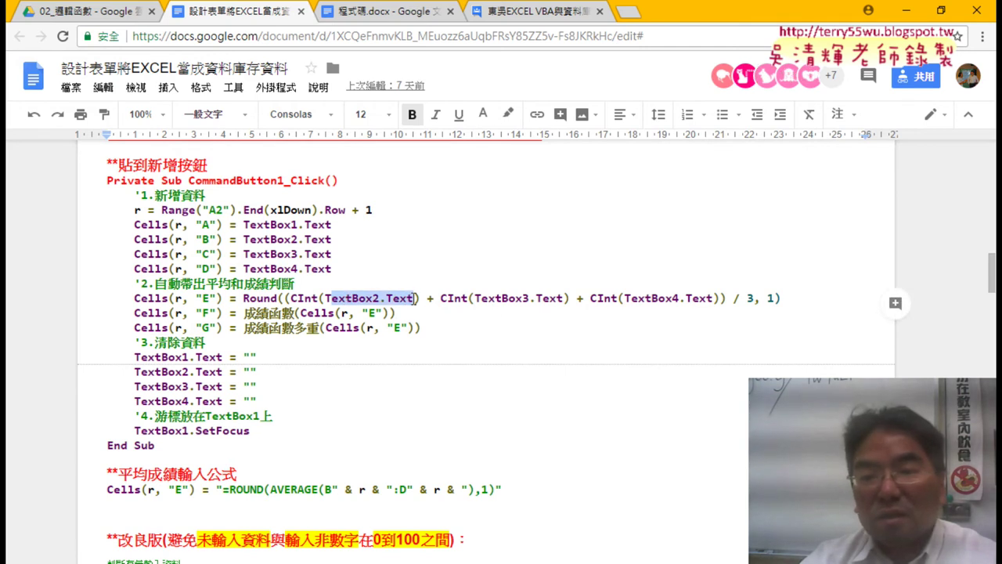
pyautogui.click(525, 299)
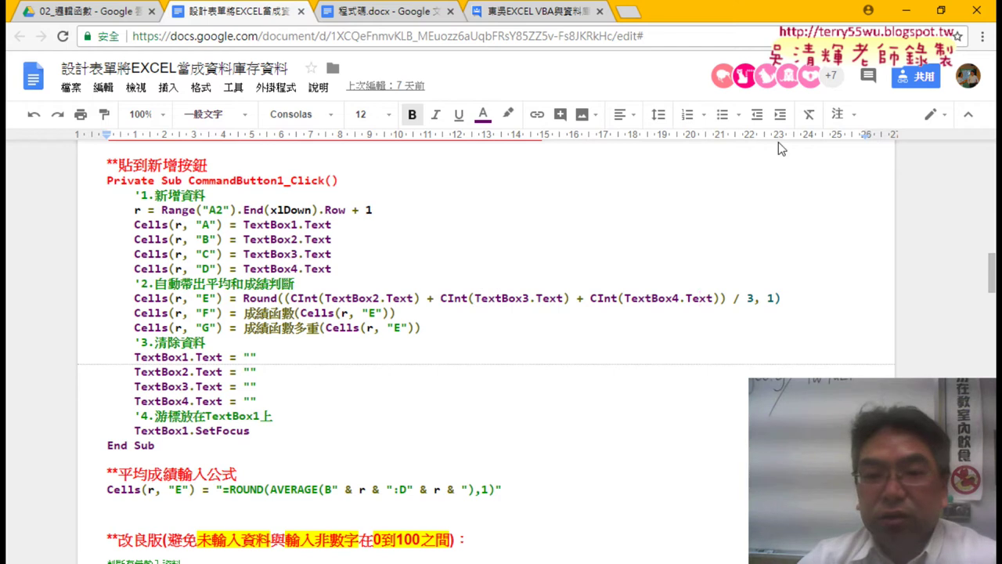
pyautogui.moveTo(292, 298); pyautogui.dragTo(325, 297)
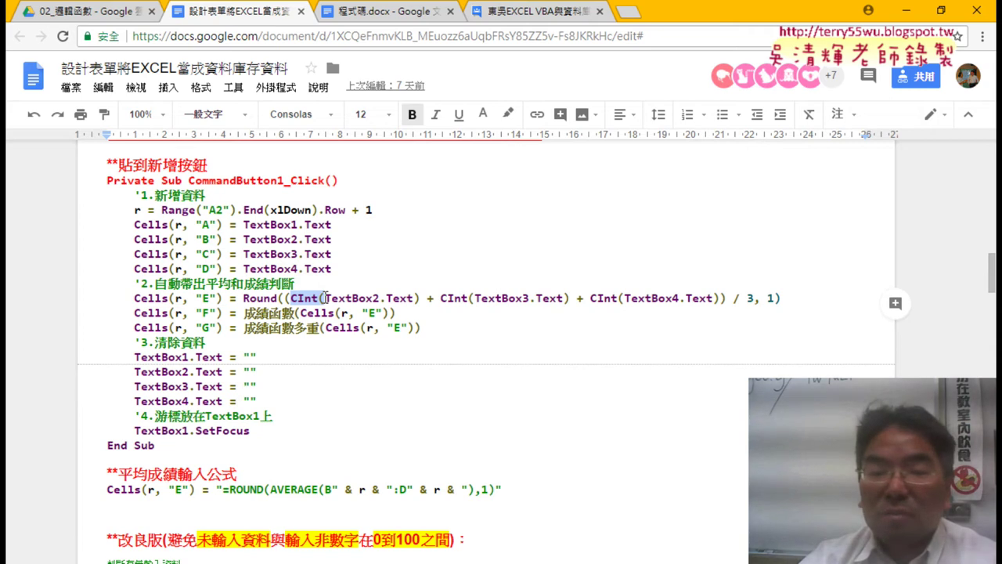
pyautogui.moveTo(414, 298); pyautogui.dragTo(325, 298)
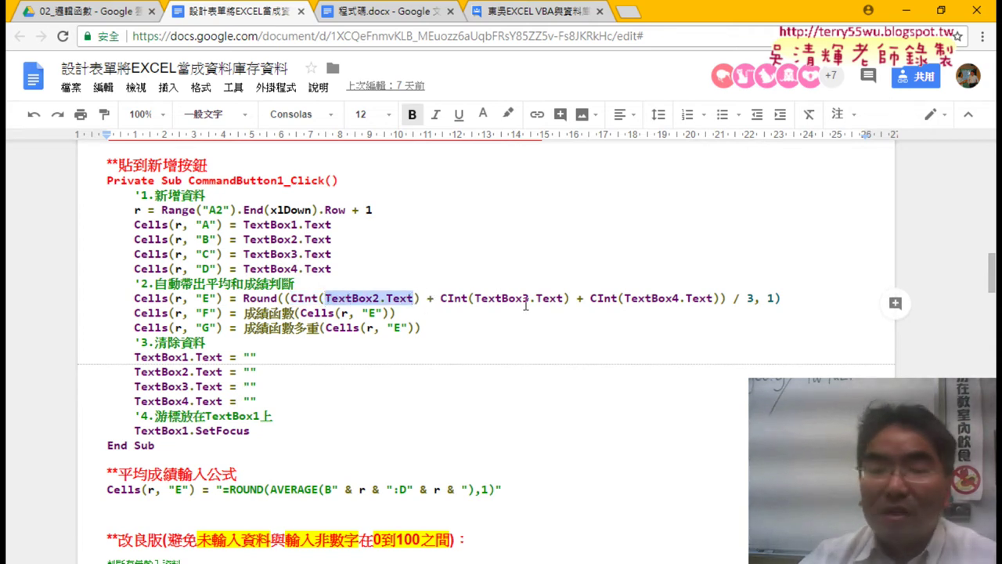
pyautogui.moveTo(292, 299); pyautogui.dragTo(324, 295)
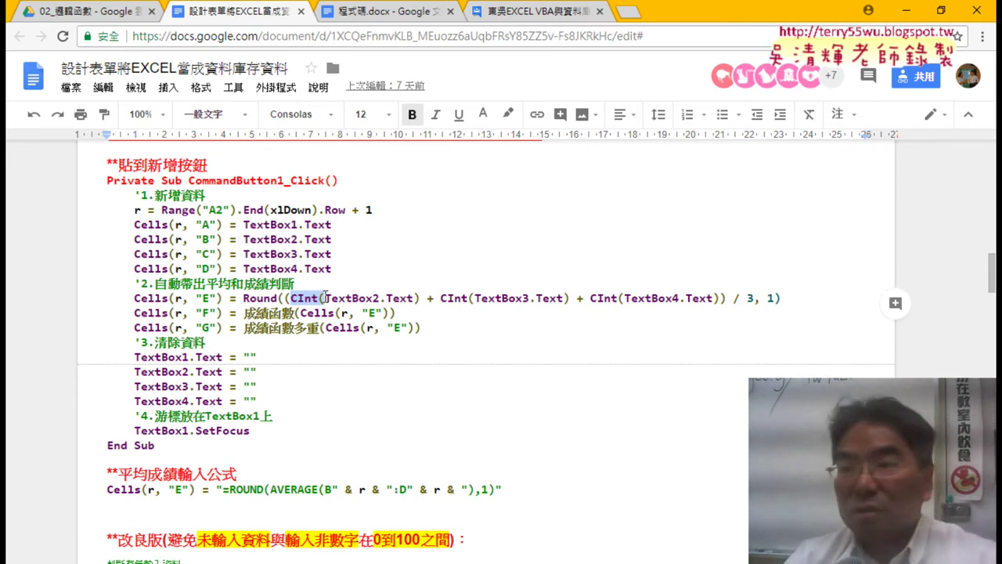
pyautogui.click(906, 10)
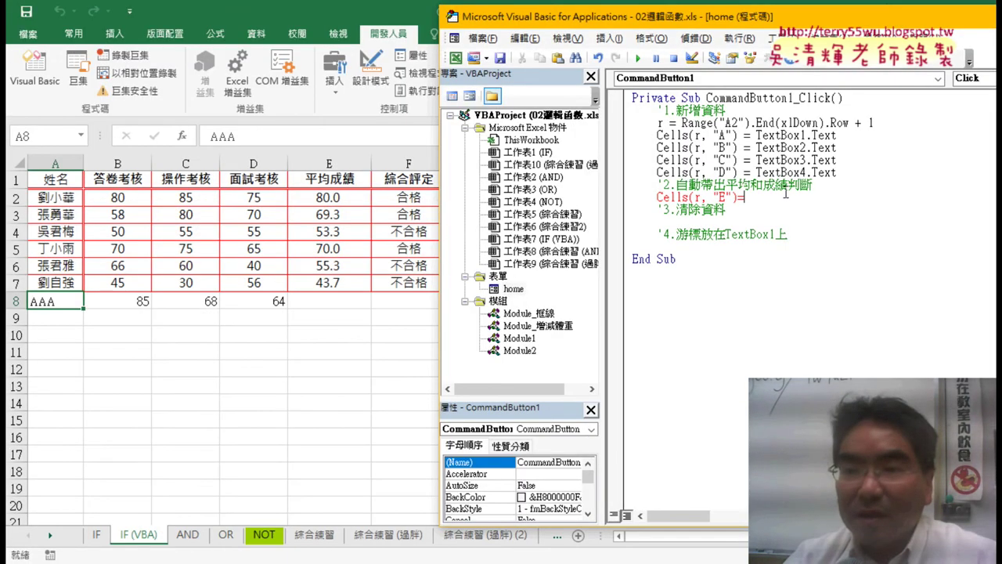
# Paste TextBox2.Text after Cells(r, "E")= and repeat it into three plus-joined terms, making the second TextBox3.
pyautogui.moveTo(597, 23); pyautogui.dragTo(511, 25)
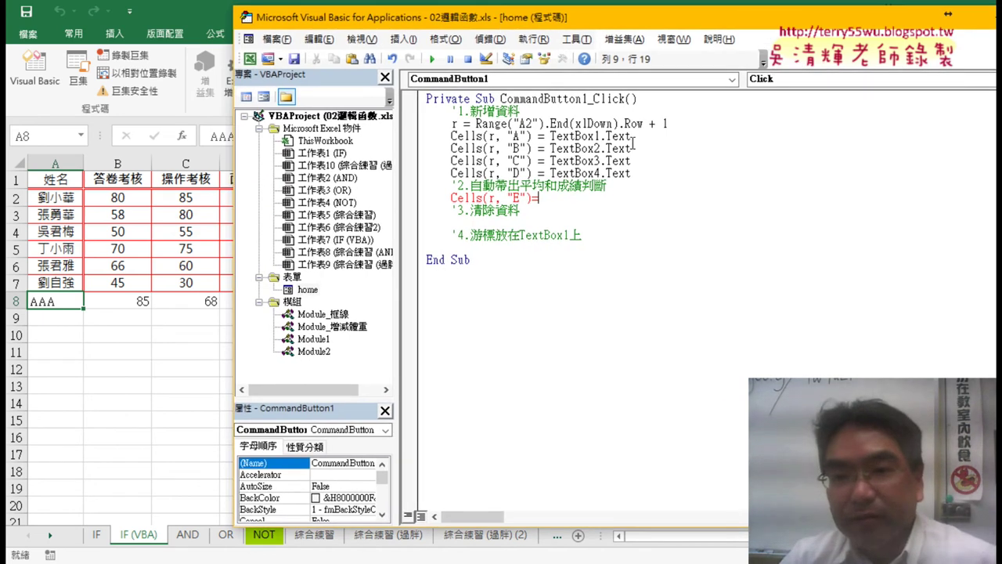
pyautogui.moveTo(631, 148); pyautogui.dragTo(550, 148)
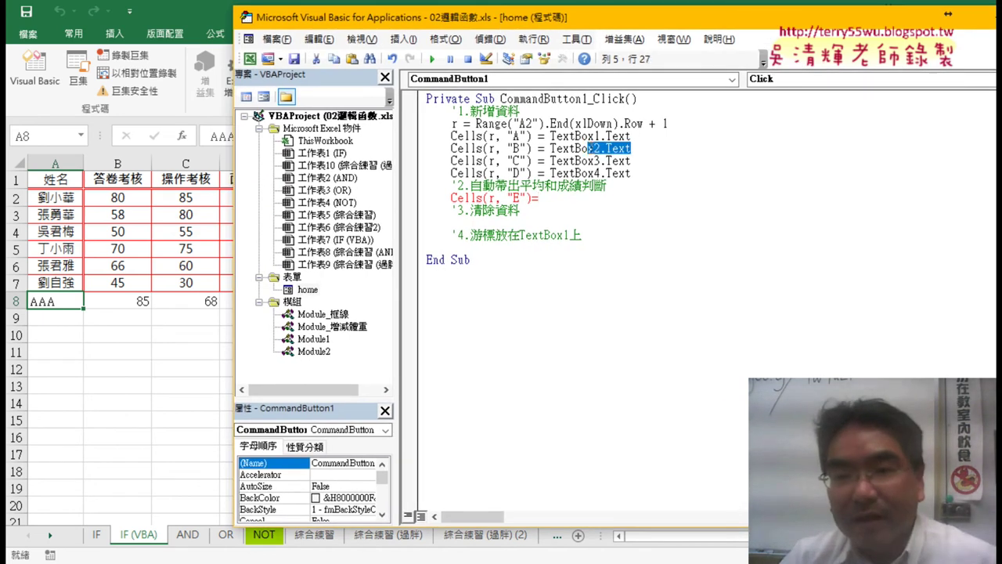
pyautogui.hotkey('ctrl', 'c')
pyautogui.click(563, 202)
pyautogui.hotkey('ctrl', 'v')
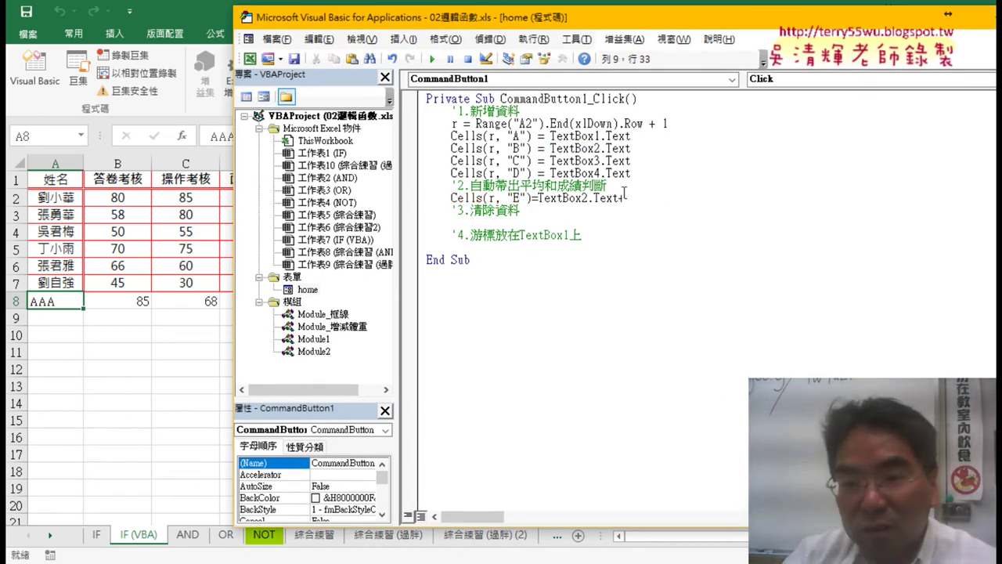
pyautogui.moveTo(618, 198); pyautogui.dragTo(538, 199)
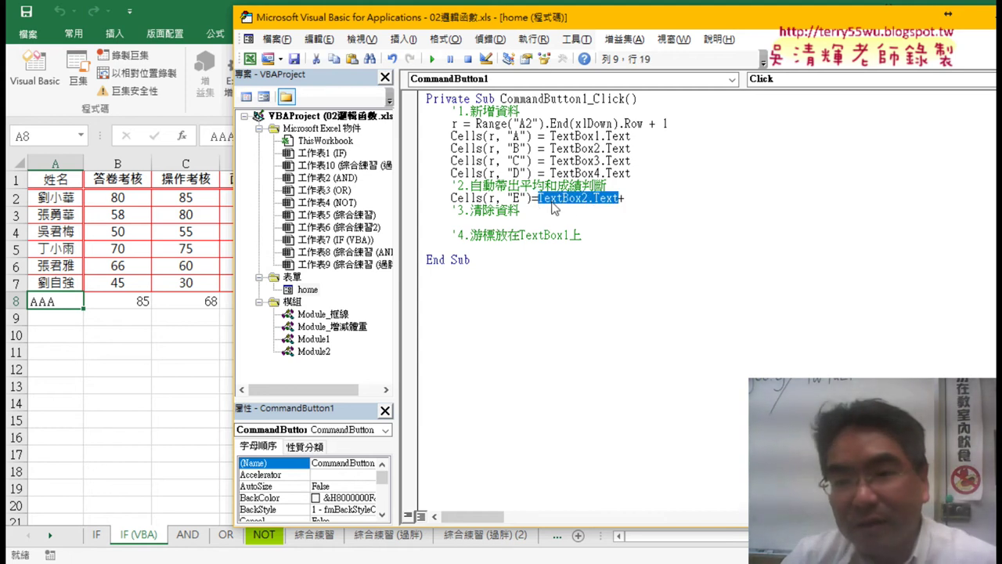
pyautogui.moveTo(656, 201); pyautogui.dragTo(631, 199)
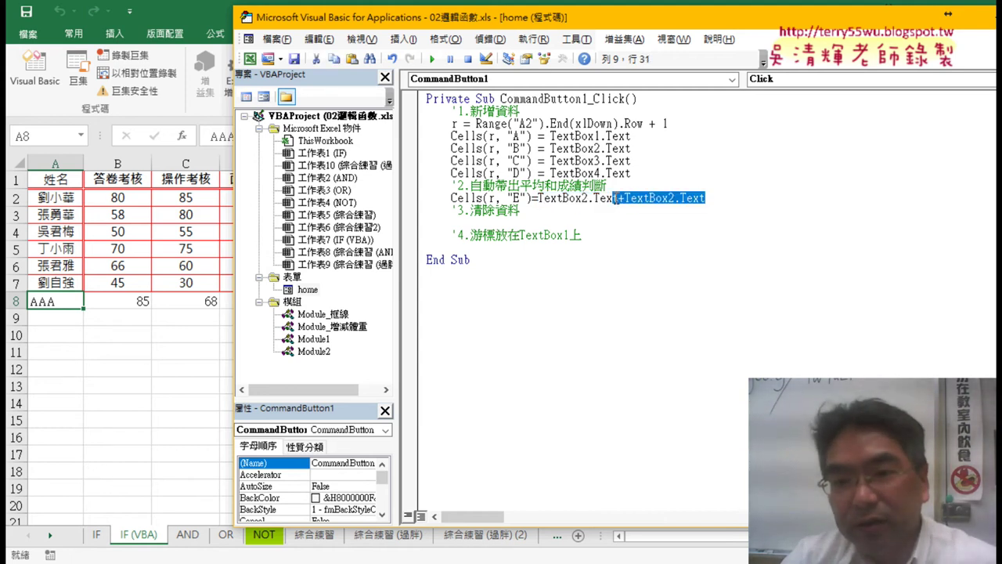
pyautogui.moveTo(720, 202); pyautogui.dragTo(722, 202)
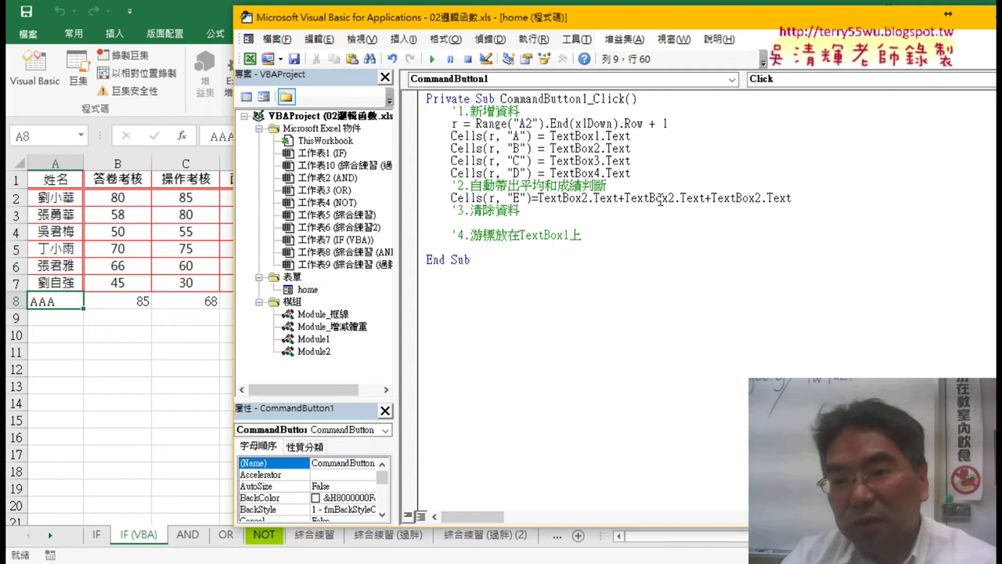
pyautogui.write('3')
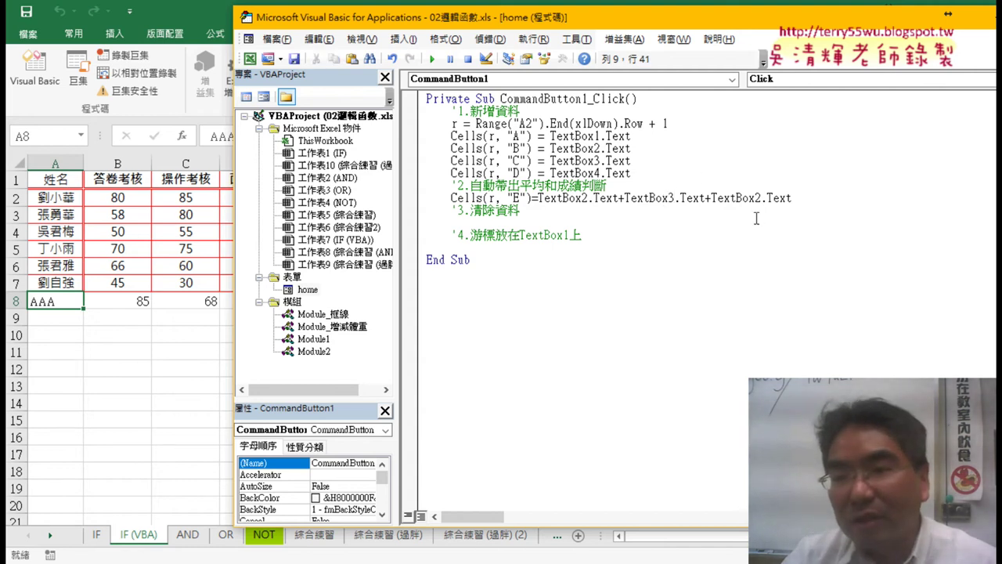
# Change the last term to TextBox4, wrap the sum in parentheses, add /3, and run the form.
pyautogui.moveTo(762, 198); pyautogui.dragTo(757, 198)
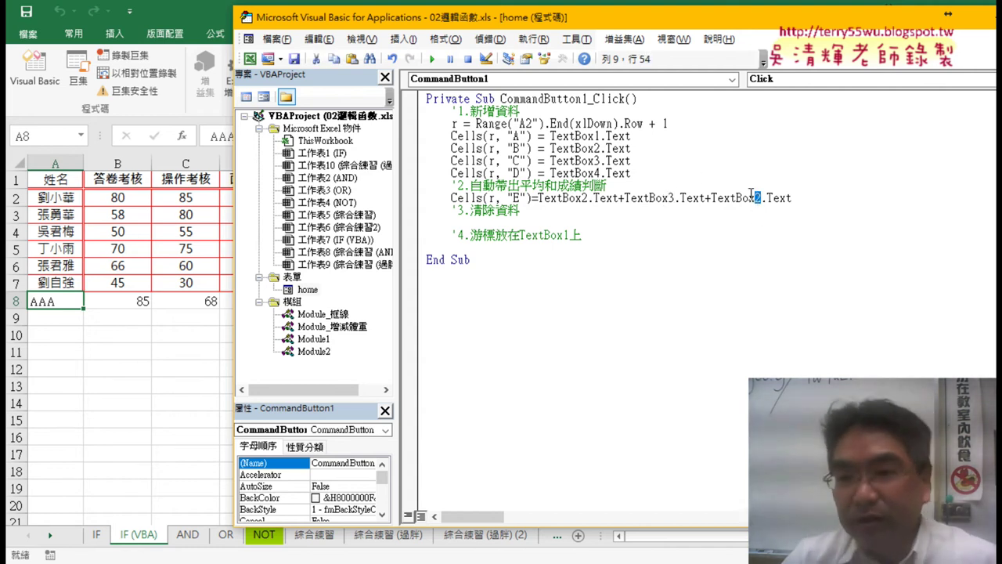
pyautogui.write('4')
pyautogui.click(538, 198)
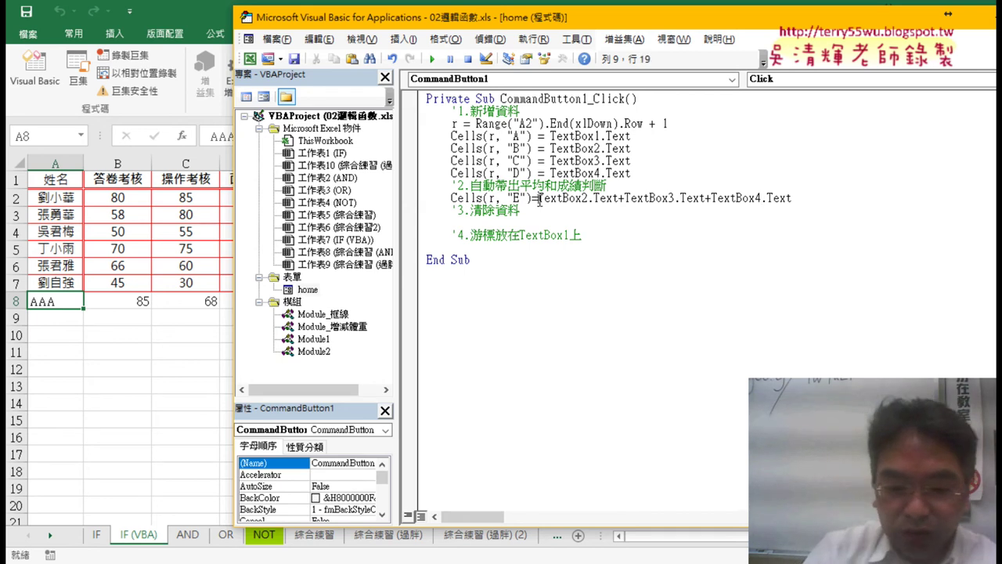
pyautogui.write('(')
pyautogui.press('End')
pyautogui.write(')')
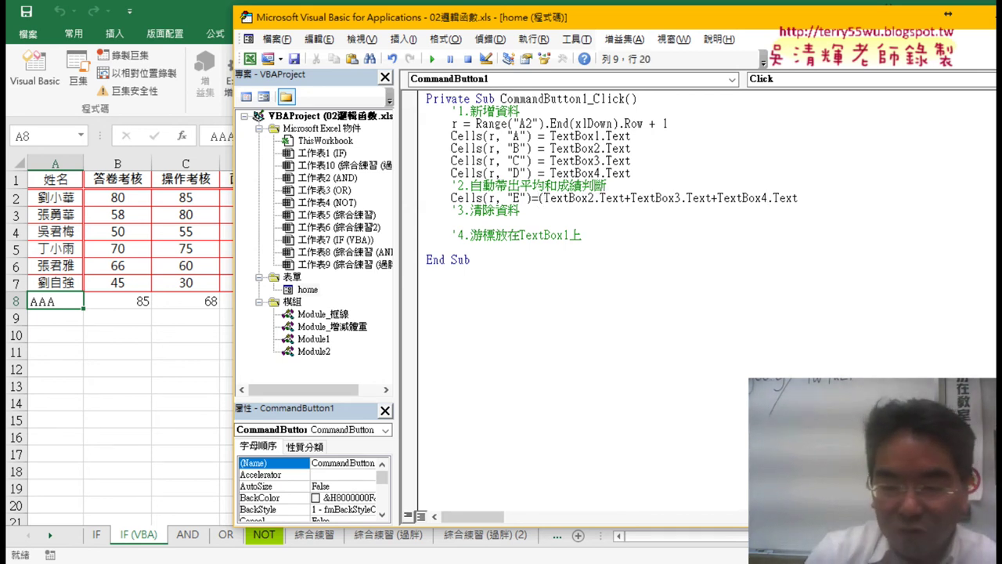
pyautogui.write('/3')
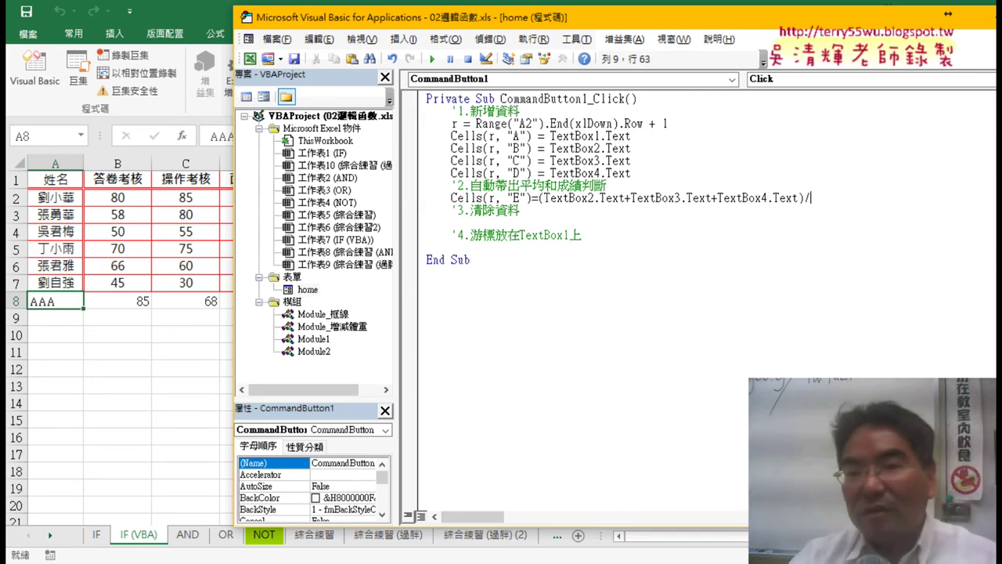
pyautogui.click(713, 263)
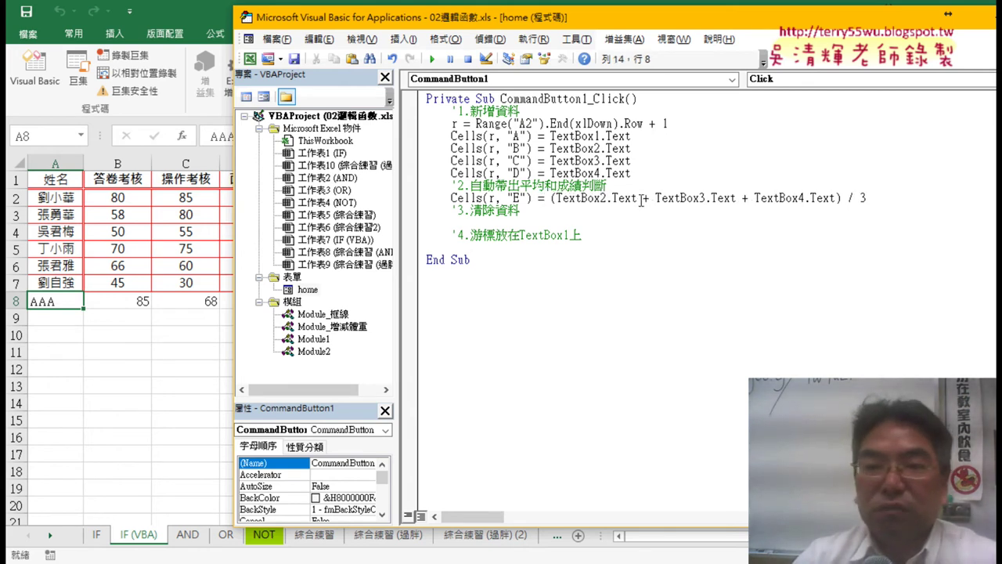
pyautogui.click(431, 59)
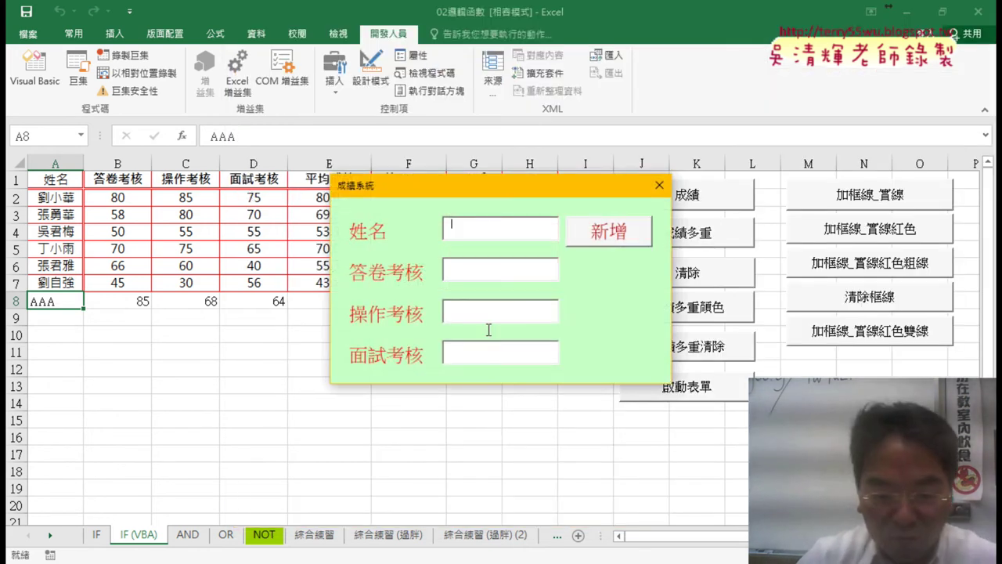
# Add BBB with 85, 65 and 32 as row 9, exposing the concatenated average 285510.6667.
pyautogui.write('BBB')
pyautogui.press('Tab')
pyautogui.write('85')
pyautogui.press('Tab')
pyautogui.write('65')
pyautogui.press('Tab')
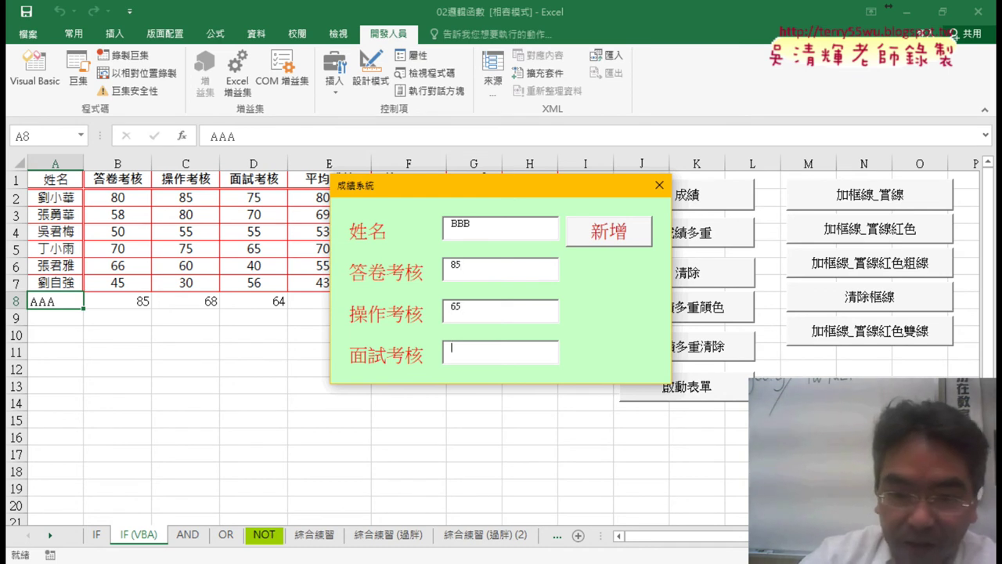
pyautogui.write('32')
pyautogui.press('Tab')
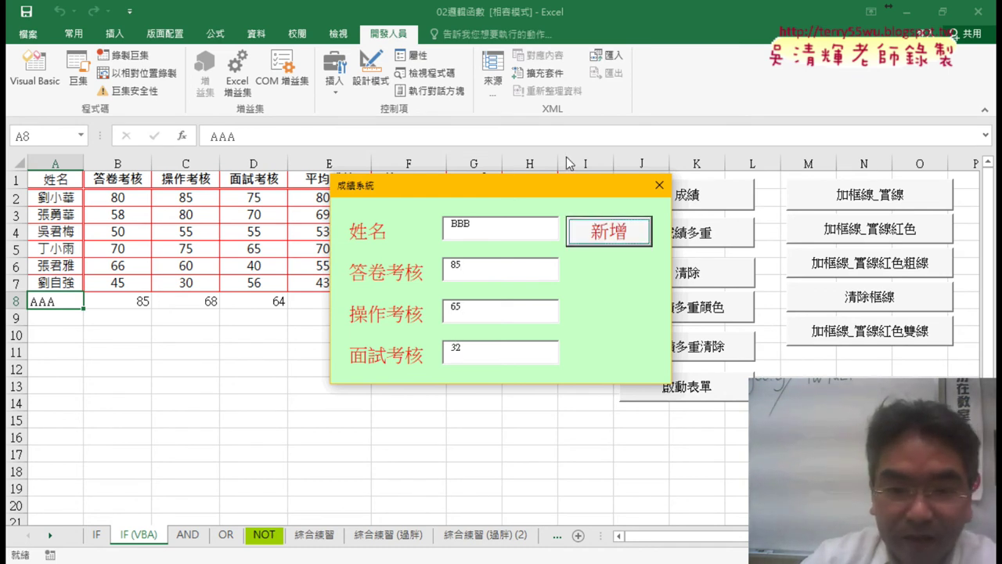
pyautogui.moveTo(572, 186); pyautogui.dragTo(744, 141)
pyautogui.click(783, 189)
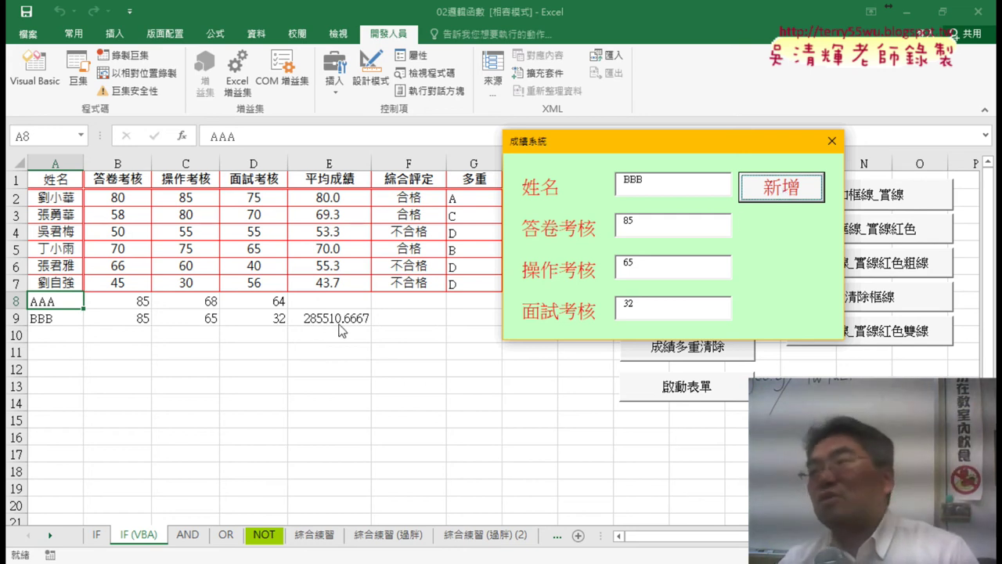
pyautogui.click(832, 141)
pyautogui.doubleClick(728, 137)
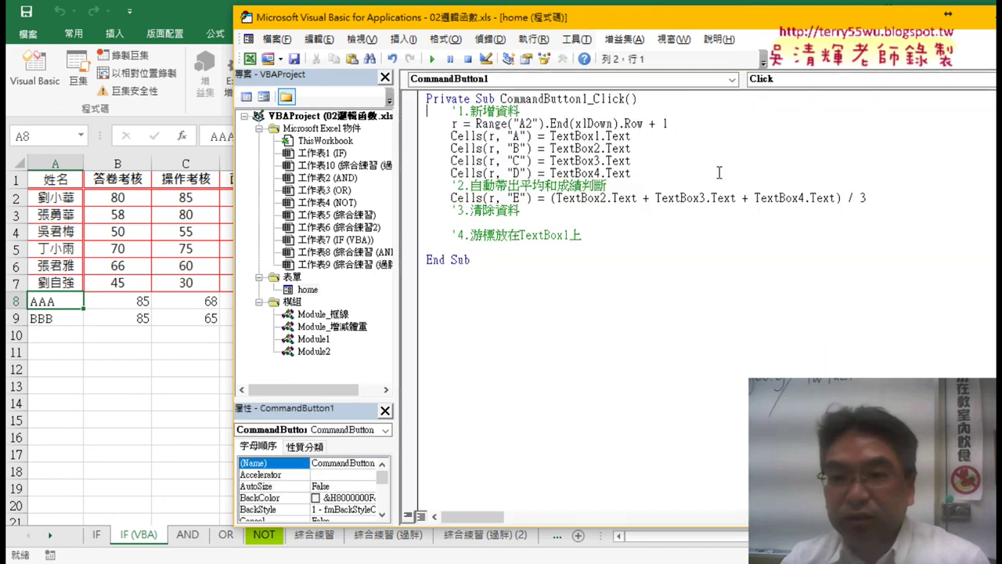
# Wrap TextBox2.Text in cint() on the column E average line.
pyautogui.moveTo(556, 198); pyautogui.dragTo(637, 199)
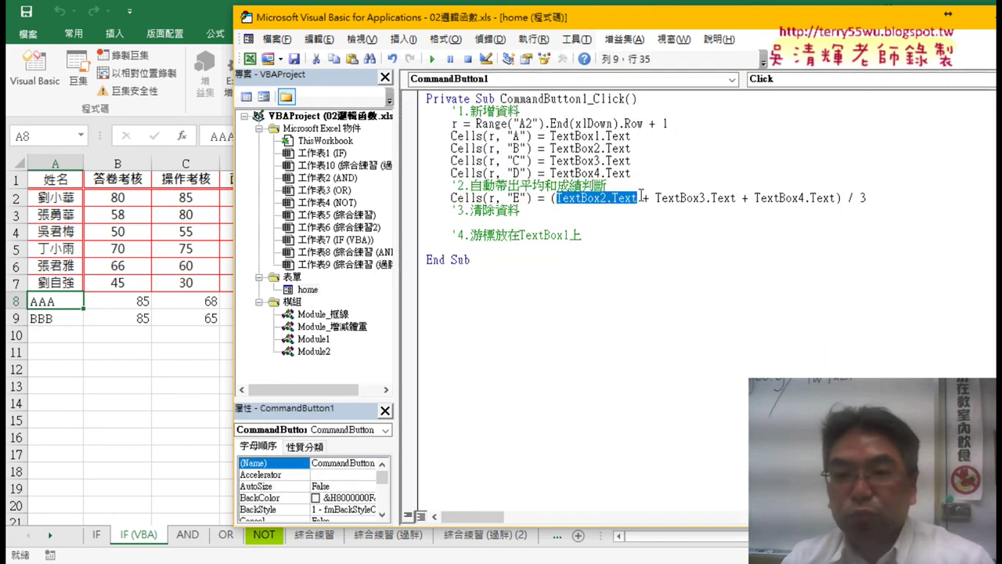
pyautogui.press('Left')
pyautogui.write('val')
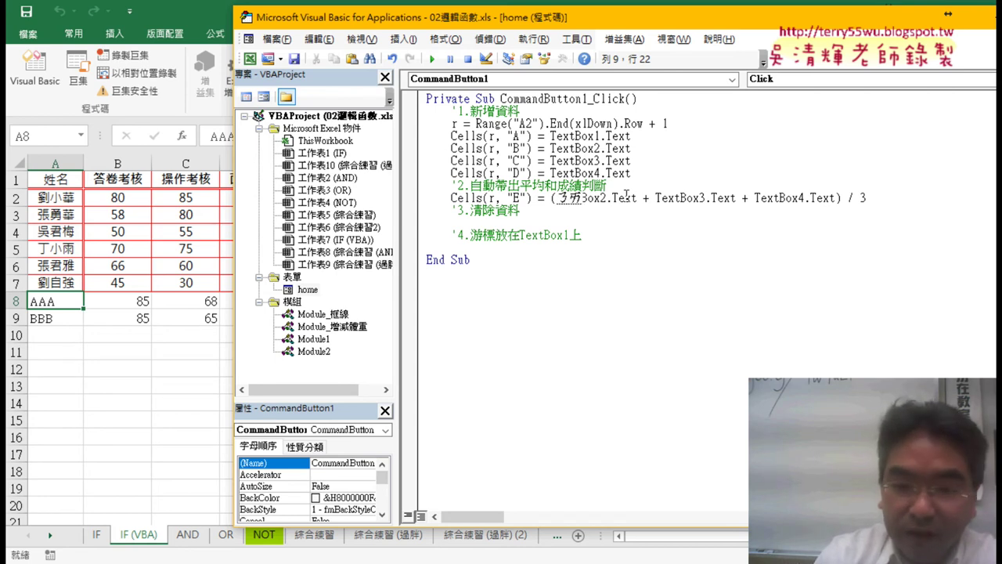
pyautogui.write('cint')
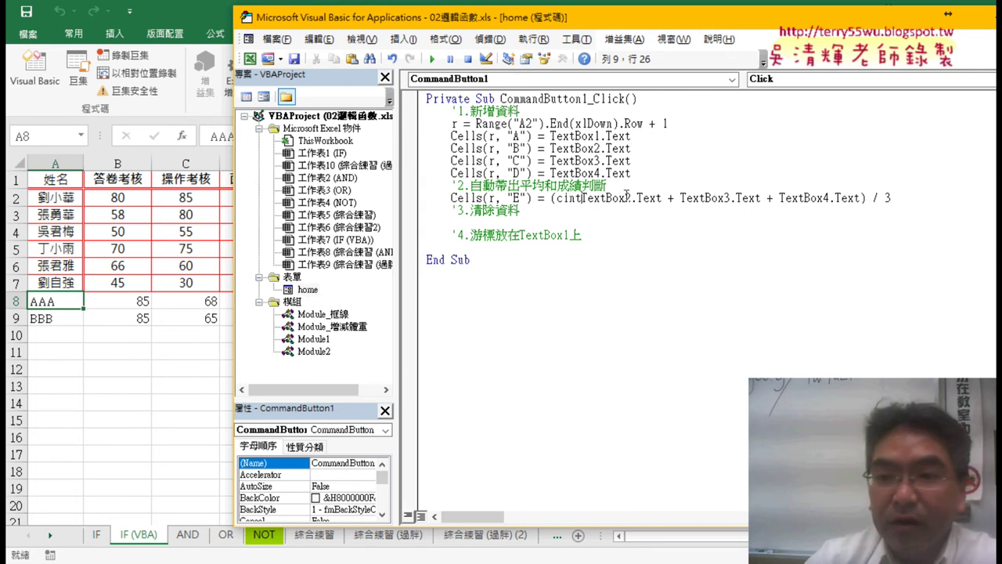
pyautogui.write('(')
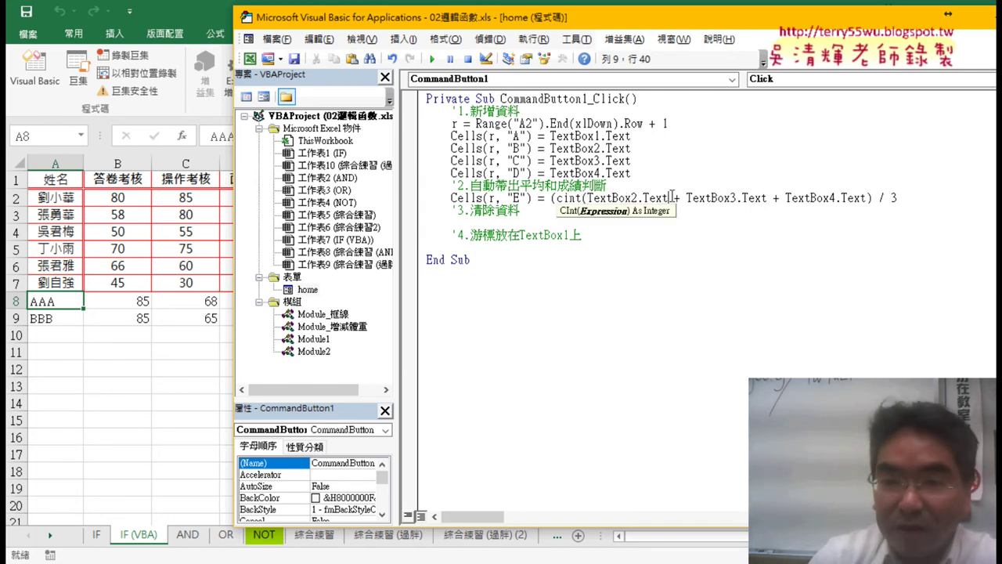
pyautogui.click(667, 198)
pyautogui.write(')')
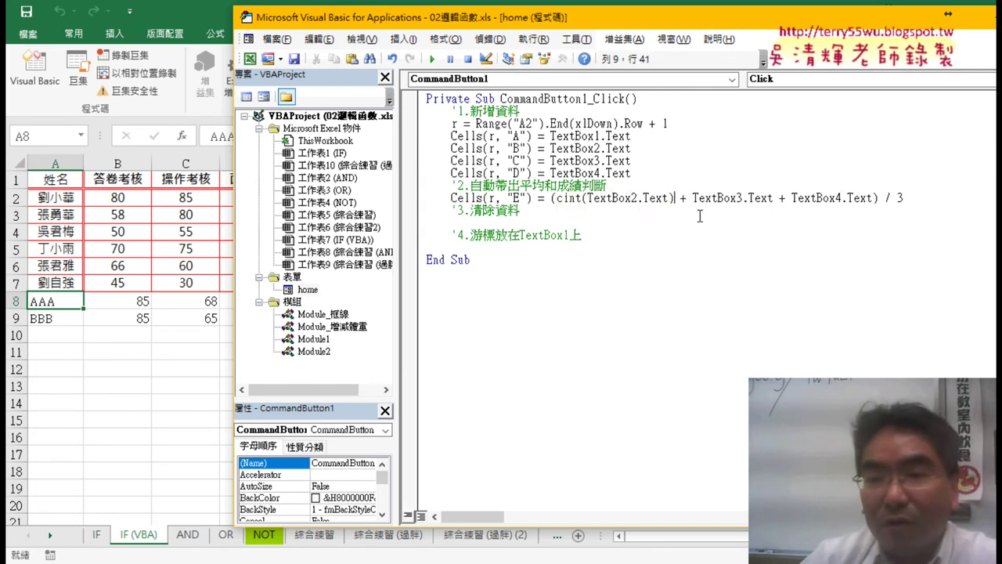
# Wrap TextBox3.Text and TextBox4.Text in cint() as well, closing each parenthesis.
pyautogui.moveTo(586, 198); pyautogui.dragTo(556, 198)
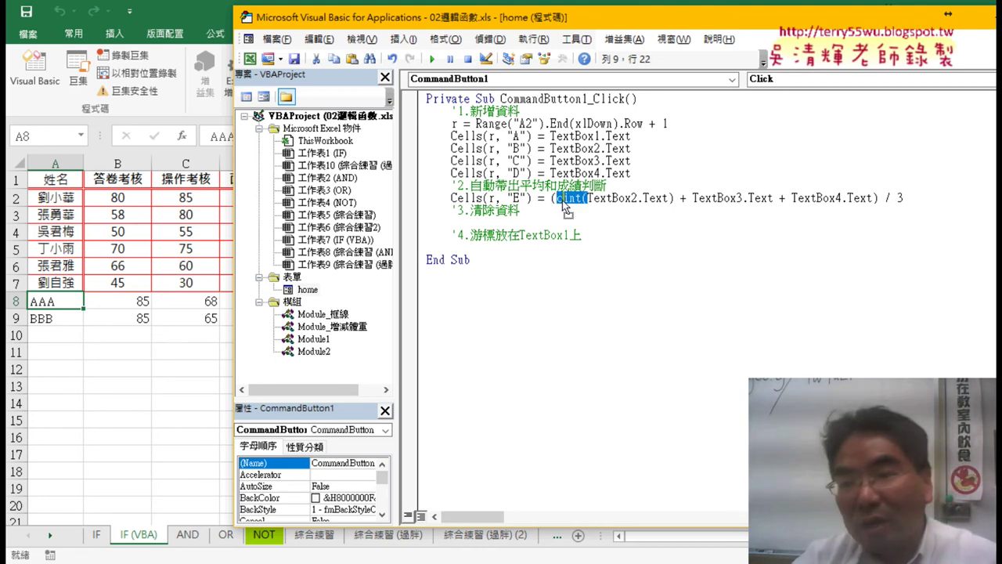
pyautogui.moveTo(680, 208); pyautogui.dragTo(692, 201)
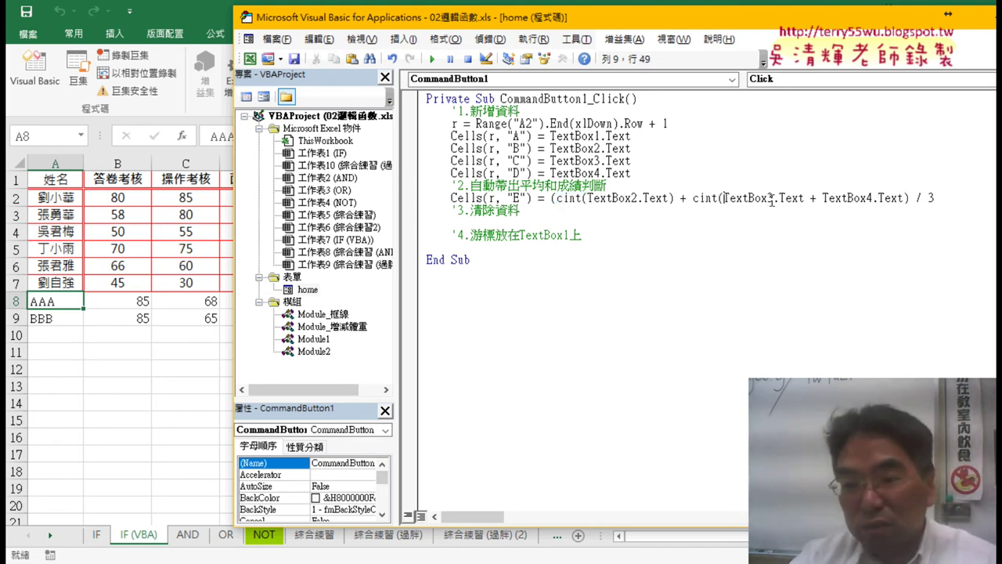
pyautogui.click(806, 198)
pyautogui.write(')')
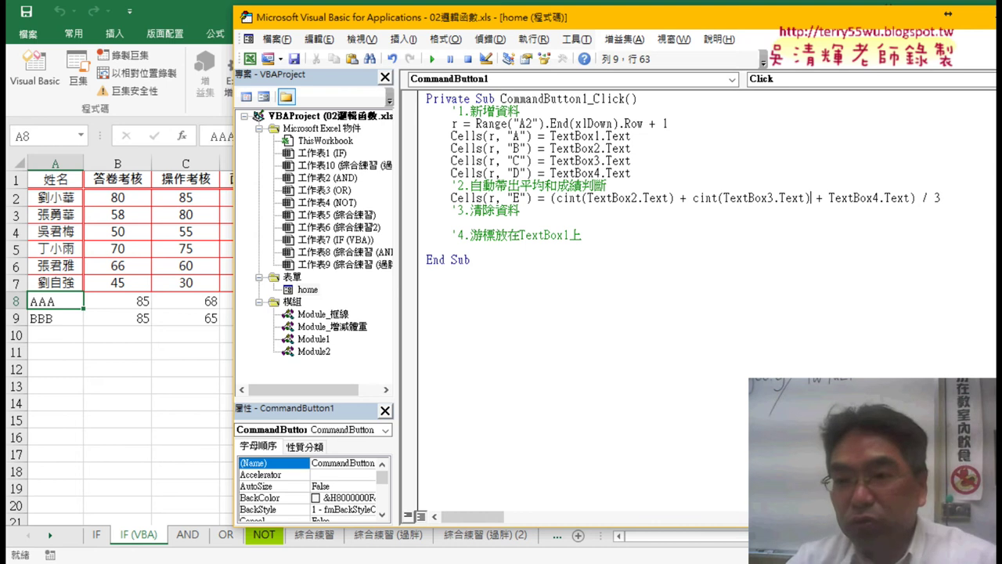
pyautogui.moveTo(722, 198)
pyautogui.mouseDown()
pyautogui.moveTo(693, 198)
pyautogui.moveTo(828, 198)
pyautogui.mouseUp()
pyautogui.click(944, 198)
pyautogui.write(')')
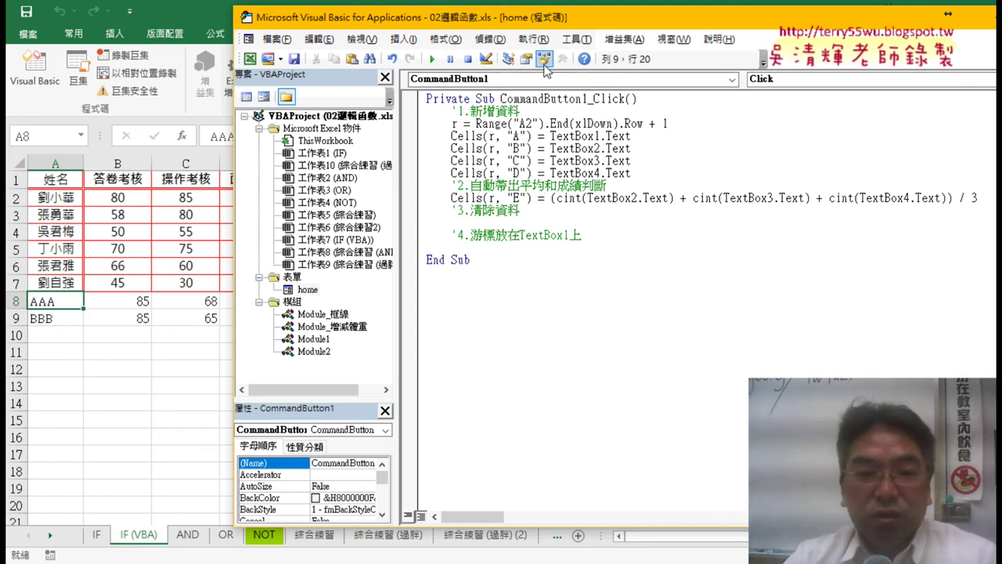
pyautogui.moveTo(553, 18)
pyautogui.mouseDown()
pyautogui.moveTo(659, 23)
pyautogui.moveTo(597, 19)
pyautogui.mouseUp()
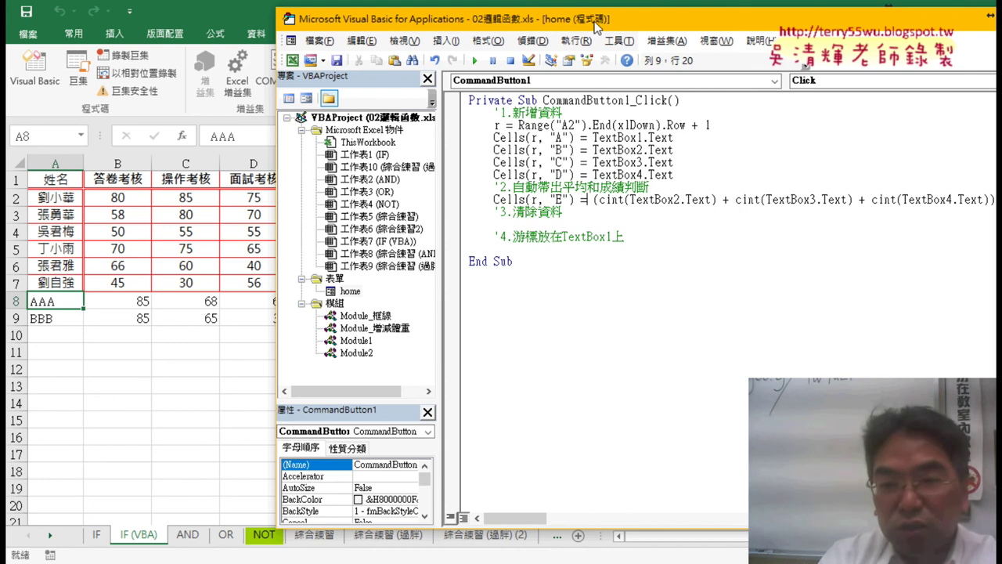
# Wrap the column E average expression in VBA.Round(..., 1) so it rounds to one decimal.
pyautogui.write('vb')
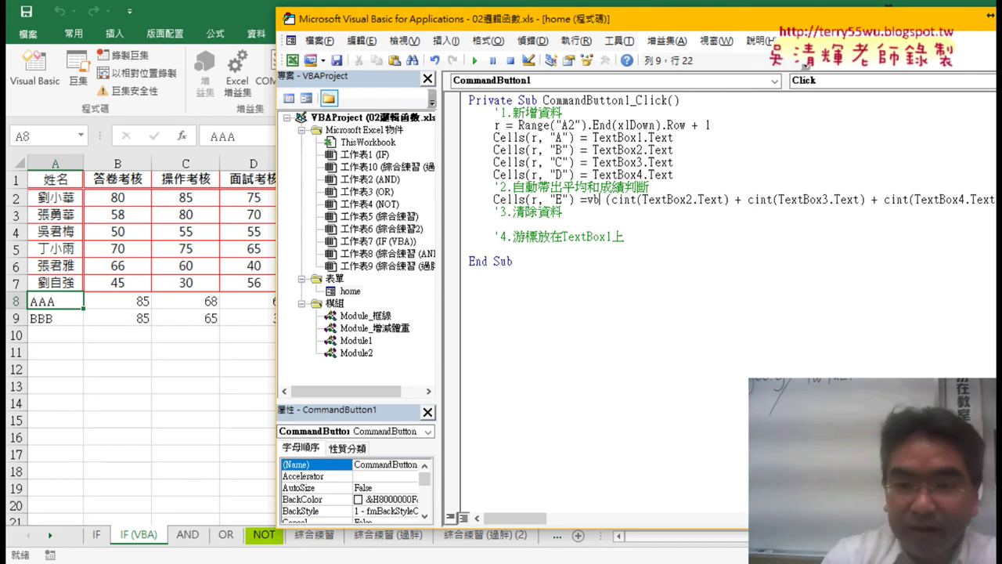
pyautogui.write('a.')
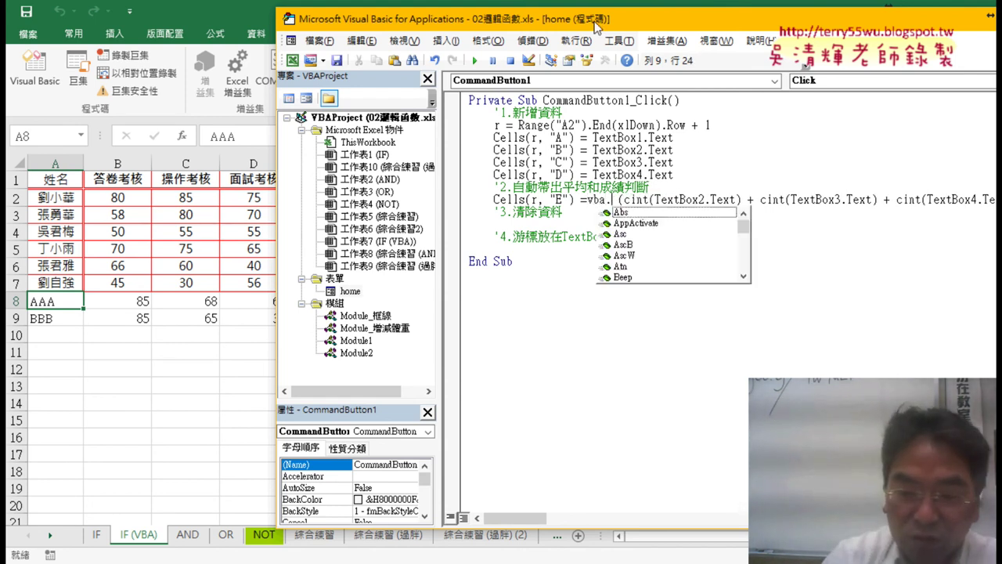
pyautogui.write('r')
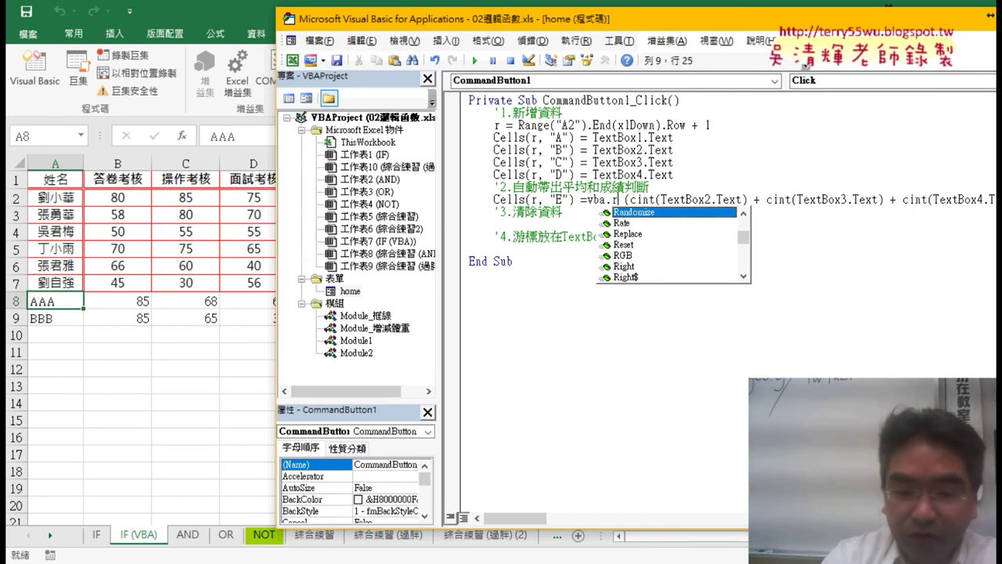
pyautogui.write('o')
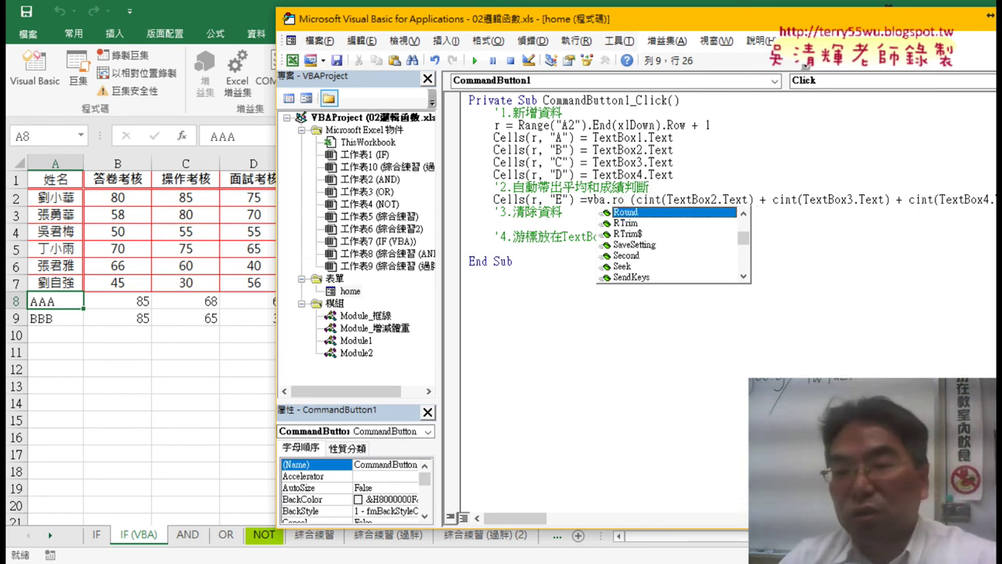
pyautogui.doubleClick(654, 213)
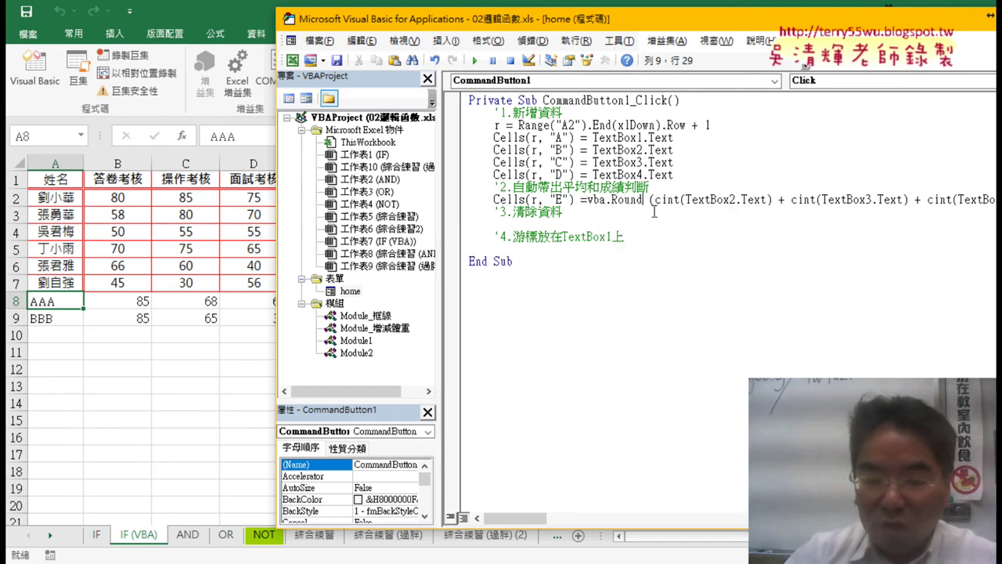
pyautogui.write('(')
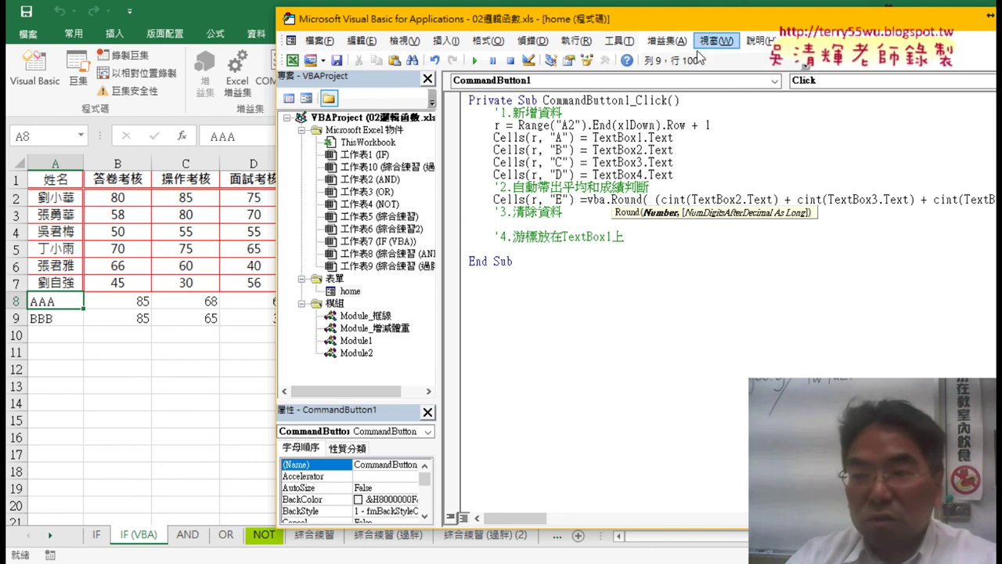
pyautogui.moveTo(544, 22); pyautogui.dragTo(273, 22)
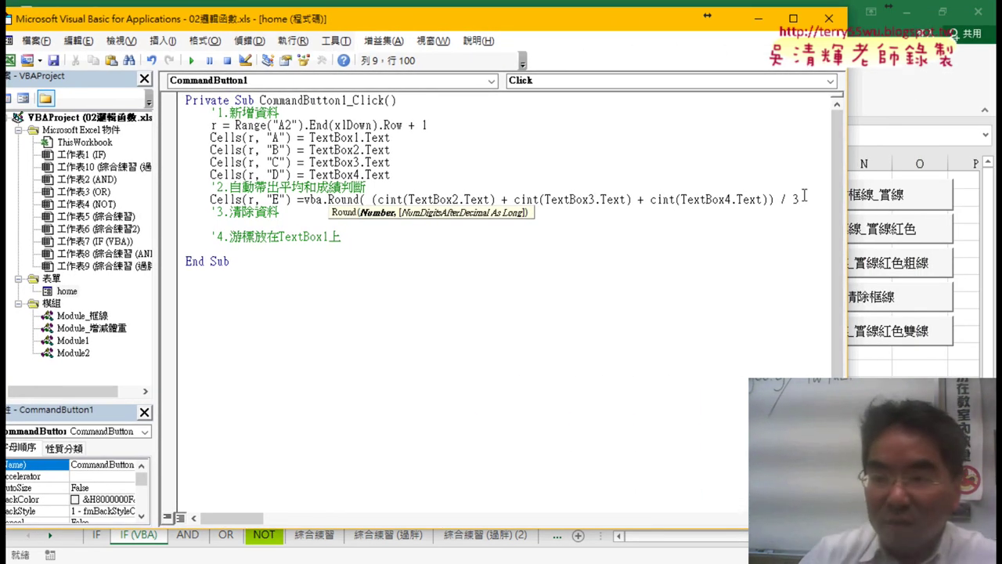
pyautogui.write(',1')
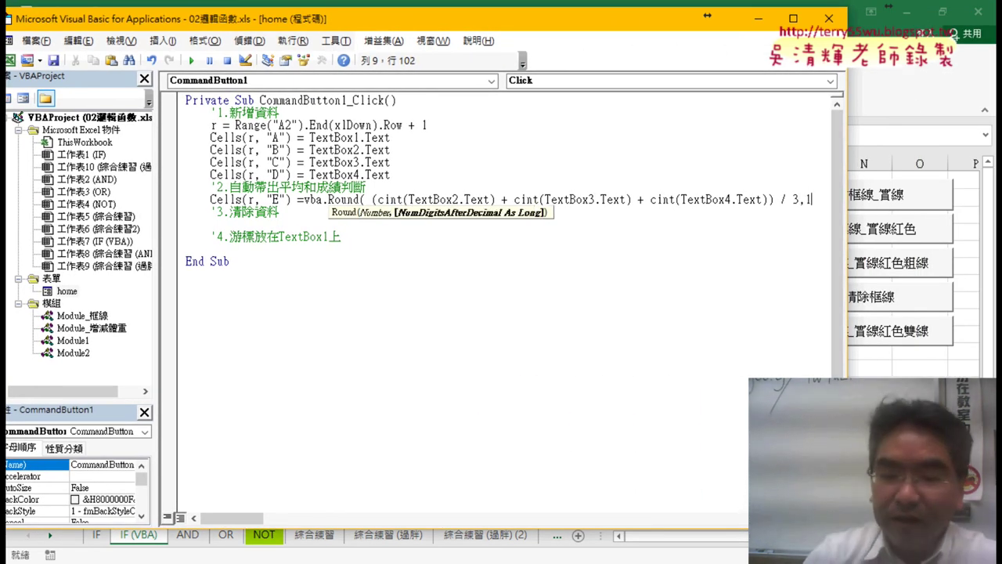
pyautogui.write(')')
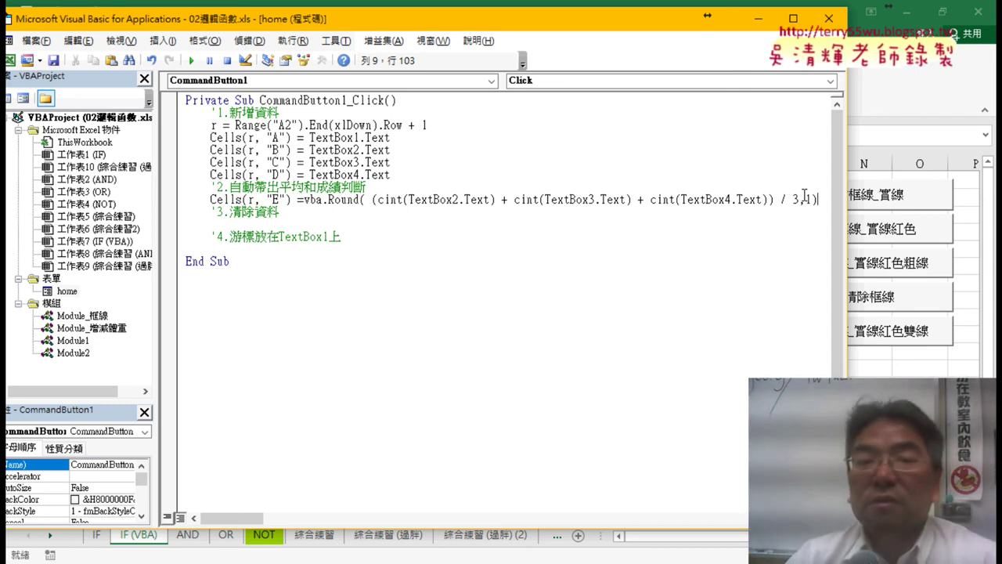
pyautogui.click(719, 294)
pyautogui.click(435, 200)
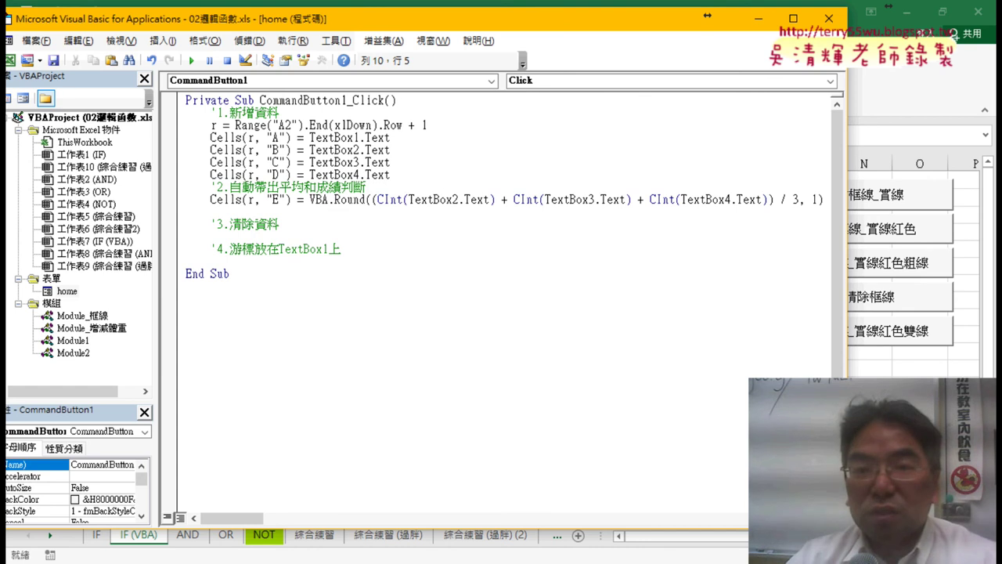
pyautogui.moveTo(481, 18); pyautogui.dragTo(603, 21)
pyautogui.moveTo(388, 20); pyautogui.dragTo(720, 51)
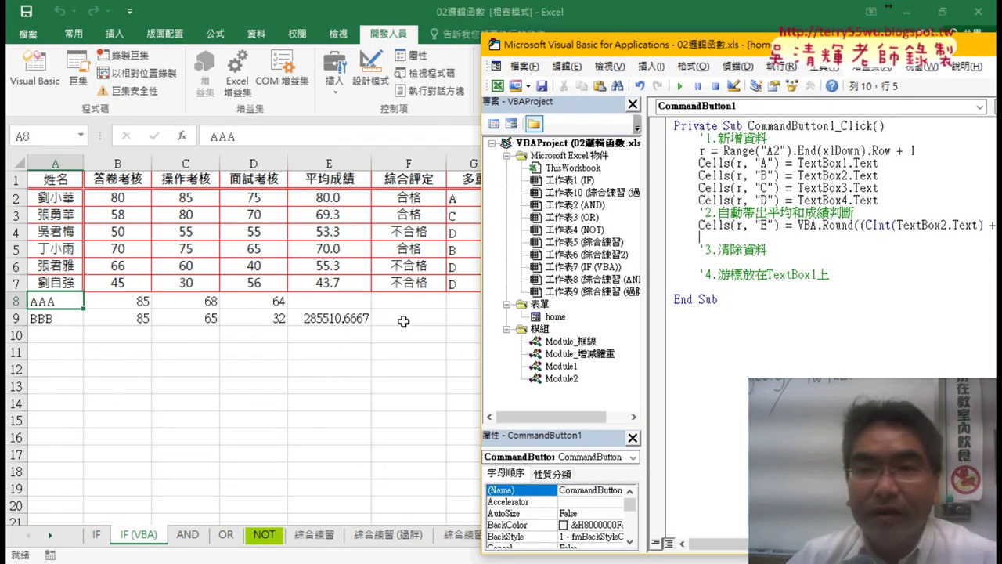
# Start an unfinished Cells(r, "F")= grade line below the column E average line.
pyautogui.moveTo(564, 44); pyautogui.dragTo(303, 11)
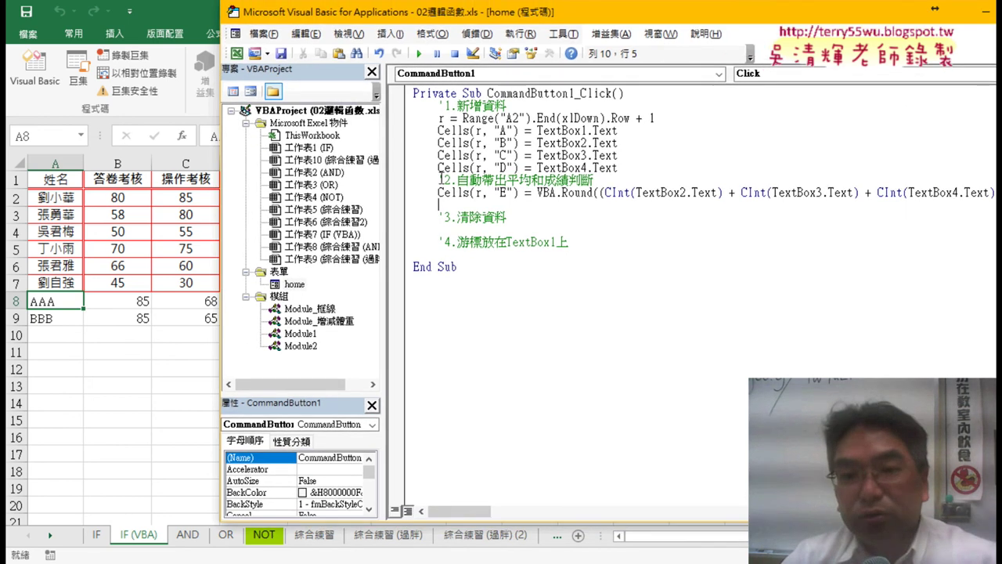
pyautogui.moveTo(438, 193)
pyautogui.mouseDown()
pyautogui.moveTo(502, 194)
pyautogui.moveTo(487, 213)
pyautogui.moveTo(506, 206)
pyautogui.mouseUp()
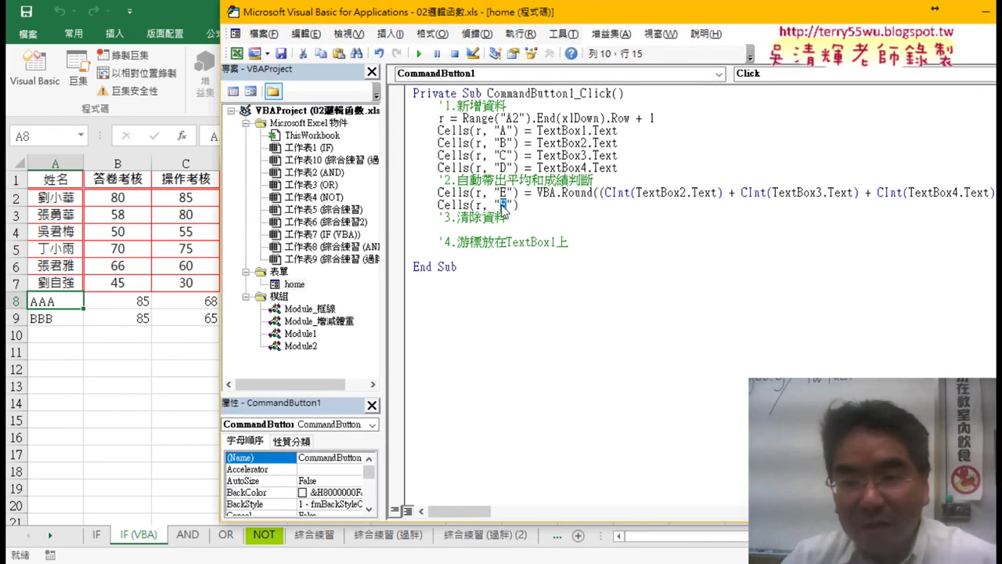
pyautogui.write('F')
pyautogui.click(564, 205)
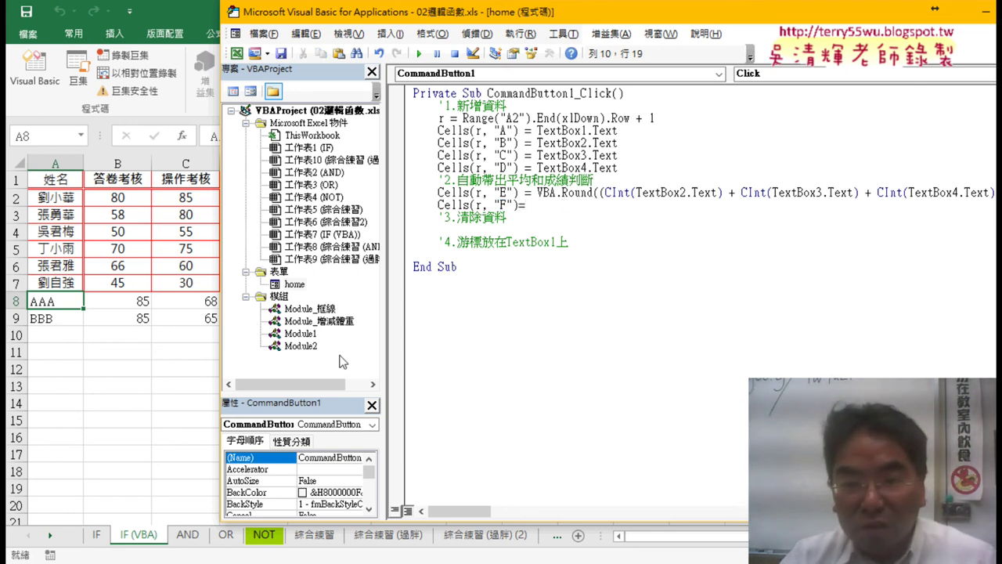
# Review Module2, Module1's 成績函數 function and the home form, then return to the CommandButton1 code.
pyautogui.doubleClick(301, 345)
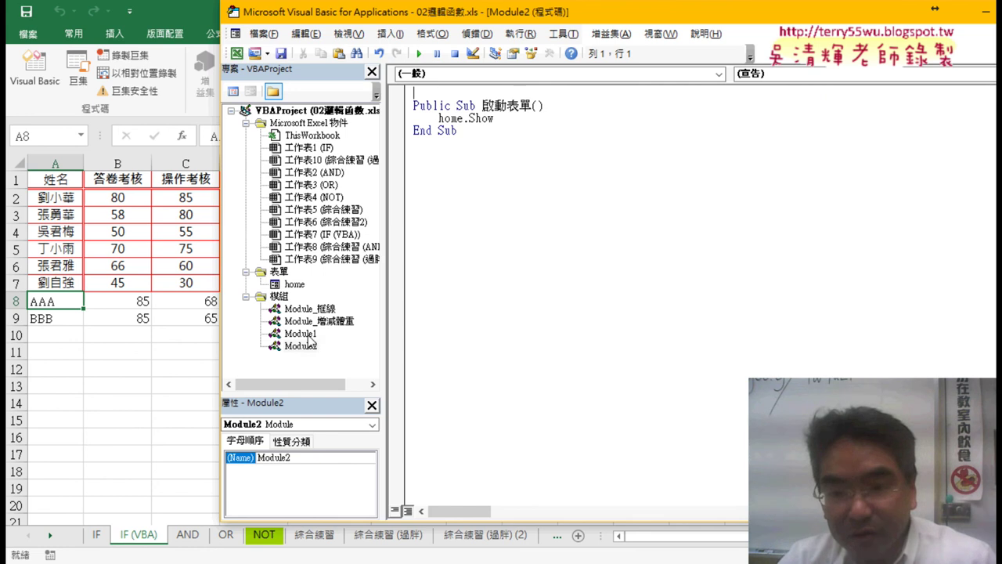
pyautogui.doubleClick(304, 334)
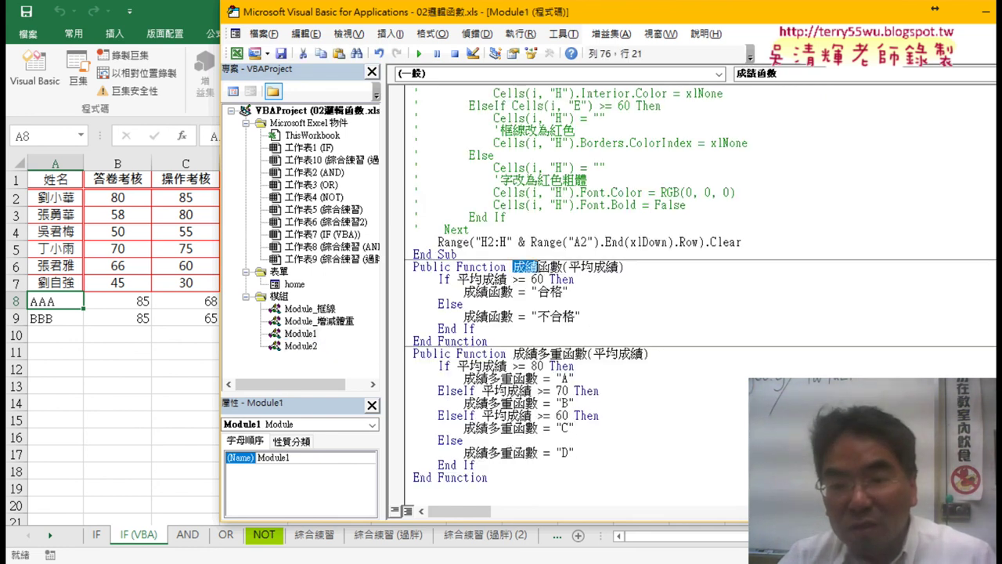
pyautogui.rightClick(550, 276)
pyautogui.press('Escape')
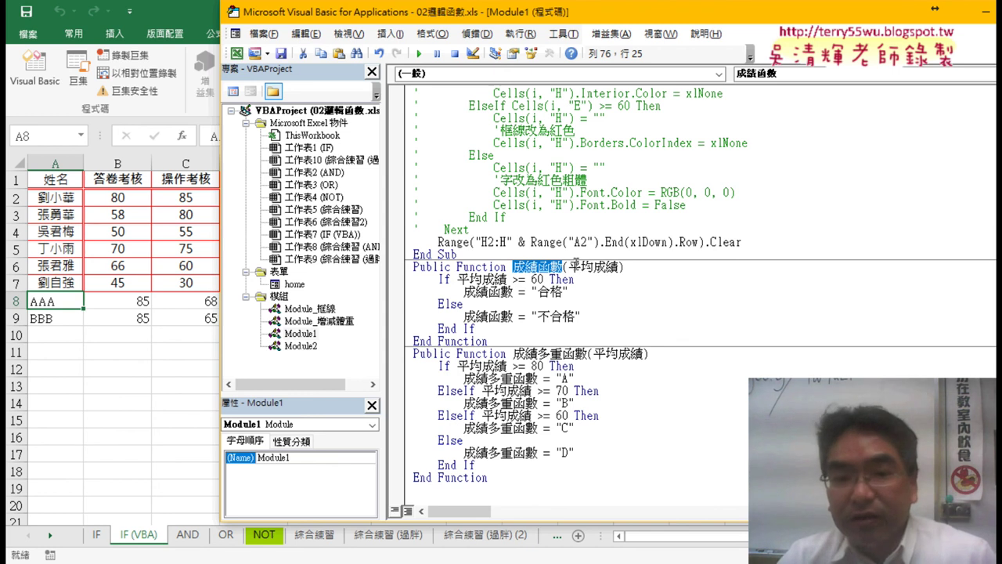
pyautogui.doubleClick(295, 284)
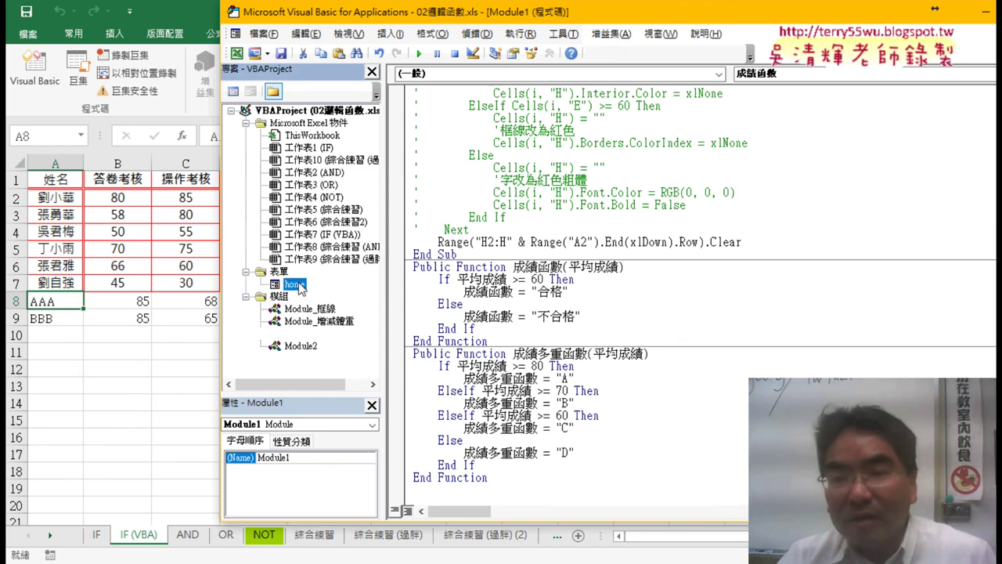
pyautogui.doubleClick(683, 131)
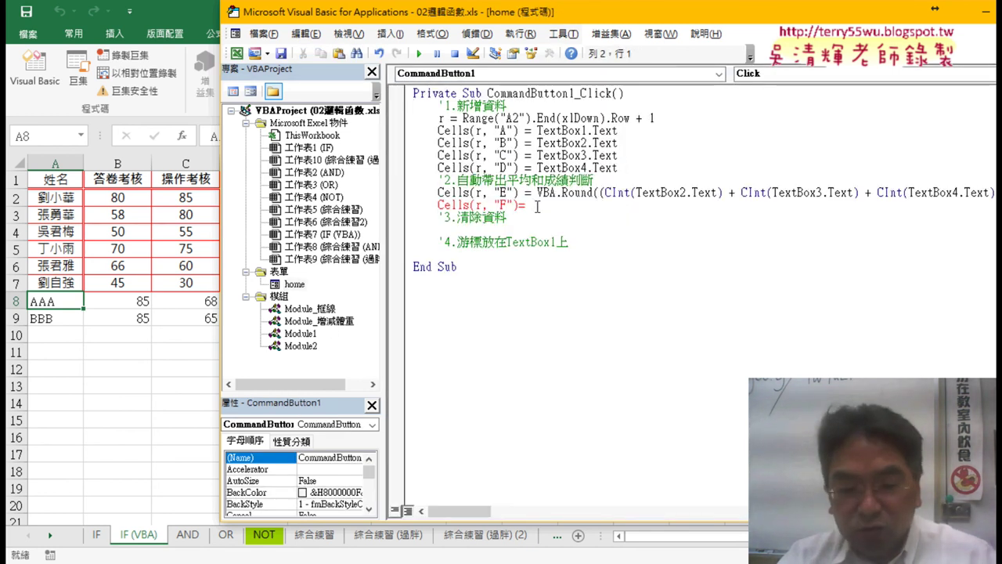